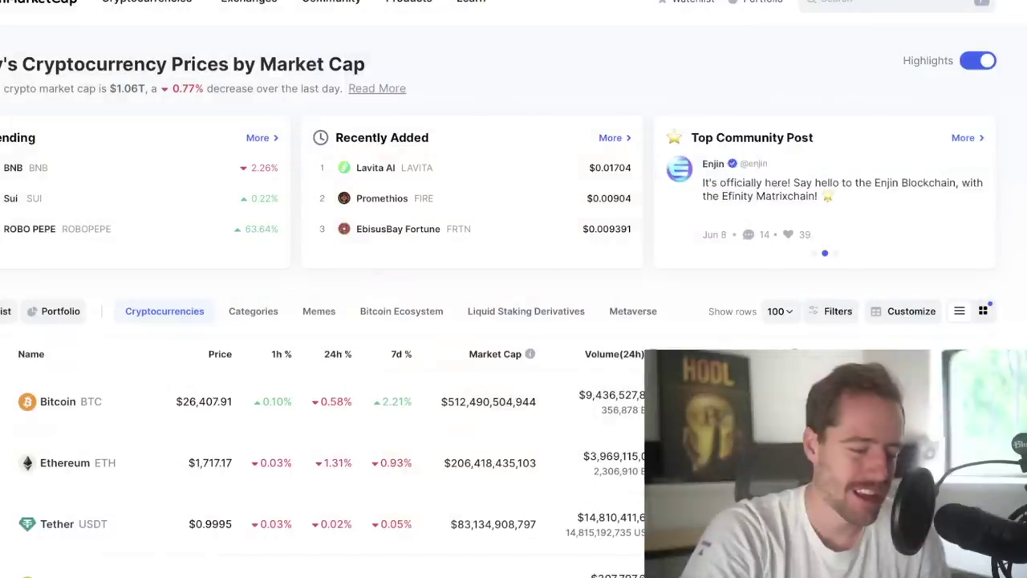
Scroll down the CoinMarketCap cryptocurrency table to look over the coin prices.
{"action": "scroll", "coordinate": [293, 520], "scroll_direction": "down", "scroll_amount": 3}
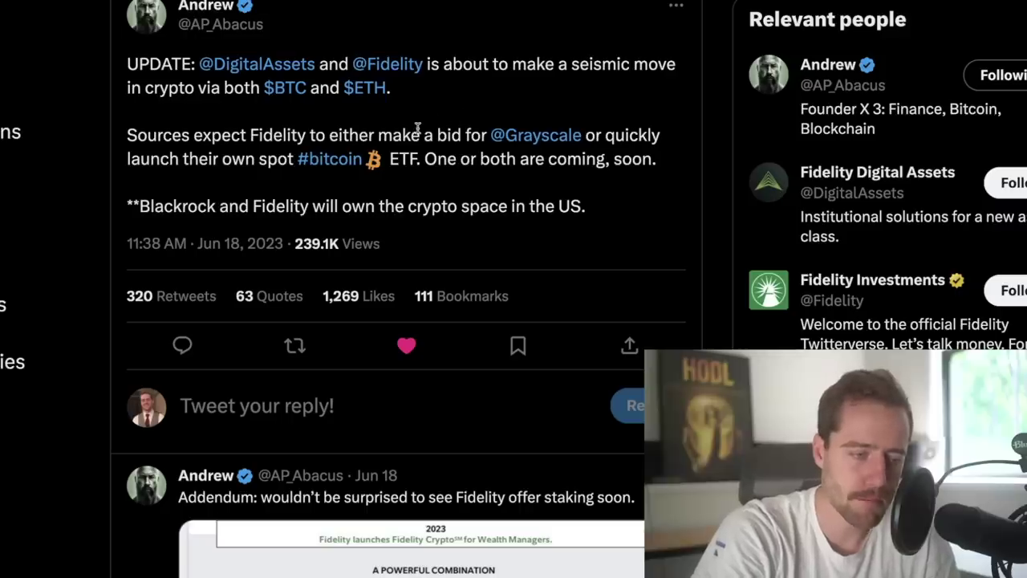
Highlight the Grayscale bid and BlackRock ETF approval record sentences in the tweets.
{"action": "left_click_drag", "start_coordinate": [417, 135], "coordinate": [518, 157]}
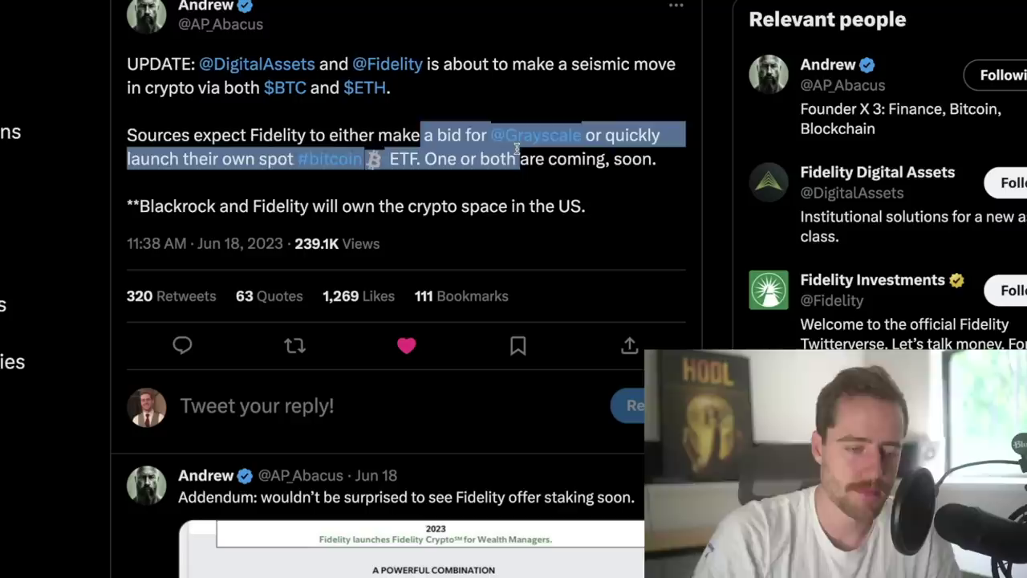
{"action": "left_click", "coordinate": [518, 187]}
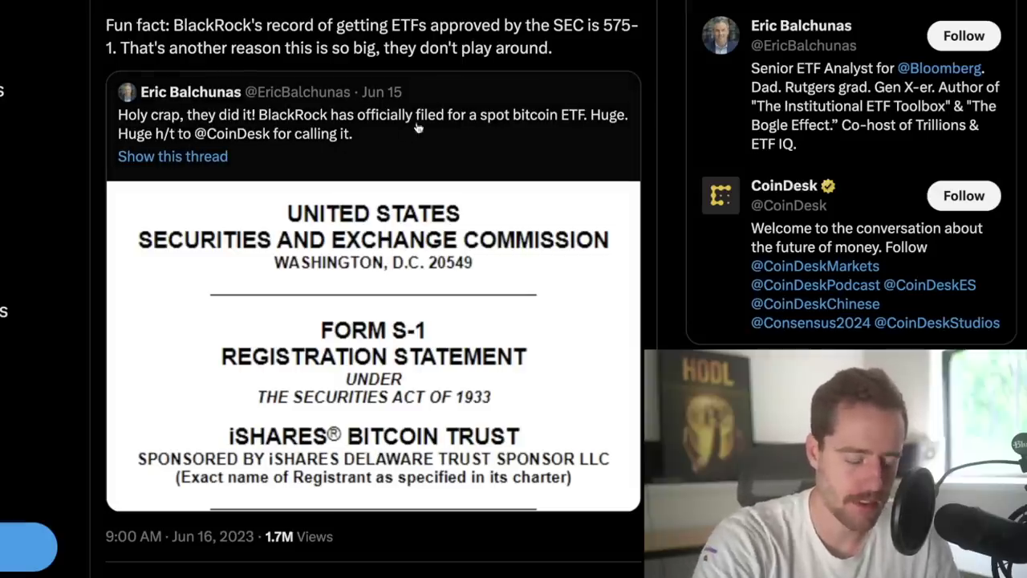
{"action": "left_click_drag", "start_coordinate": [604, 24], "coordinate": [612, 36]}
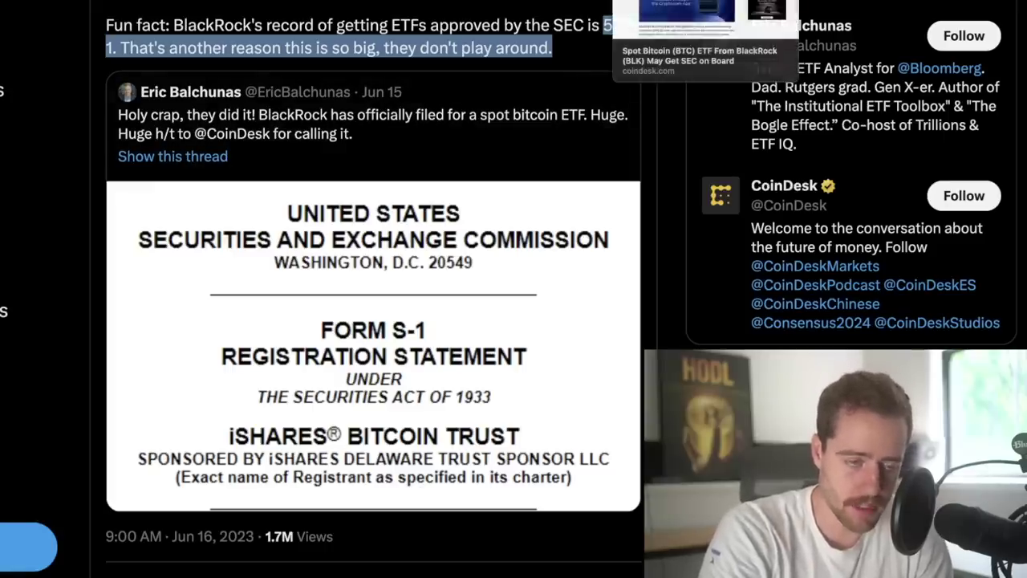
Highlight a paragraph of the CoinDesk BlackRock ETF article, then go to Google's gold market-cap results.
{"action": "left_click", "coordinate": [666, 1]}
{"action": "left_click_drag", "start_coordinate": [541, 83], "coordinate": [420, 56]}
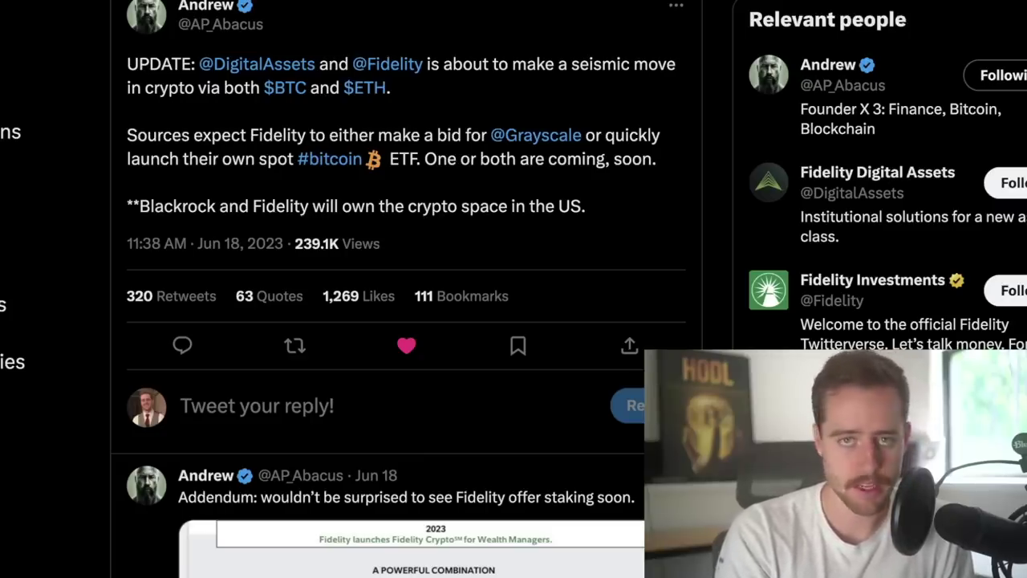
{"action": "left_click", "coordinate": [947, 2]}
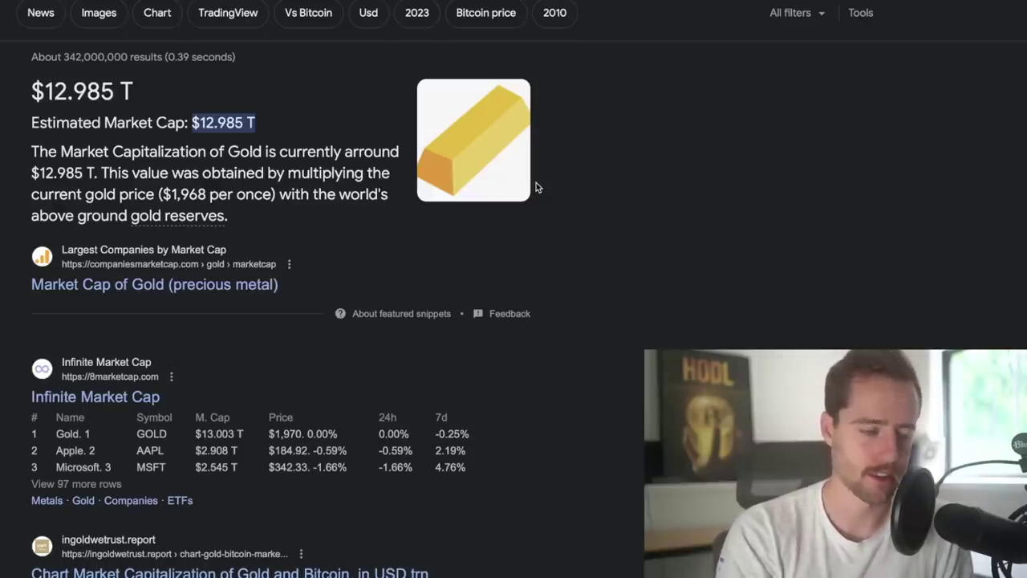
Highlight gold's $12.985 T market cap figure in the Google snippet.
{"action": "left_click_drag", "start_coordinate": [267, 126], "coordinate": [103, 122]}
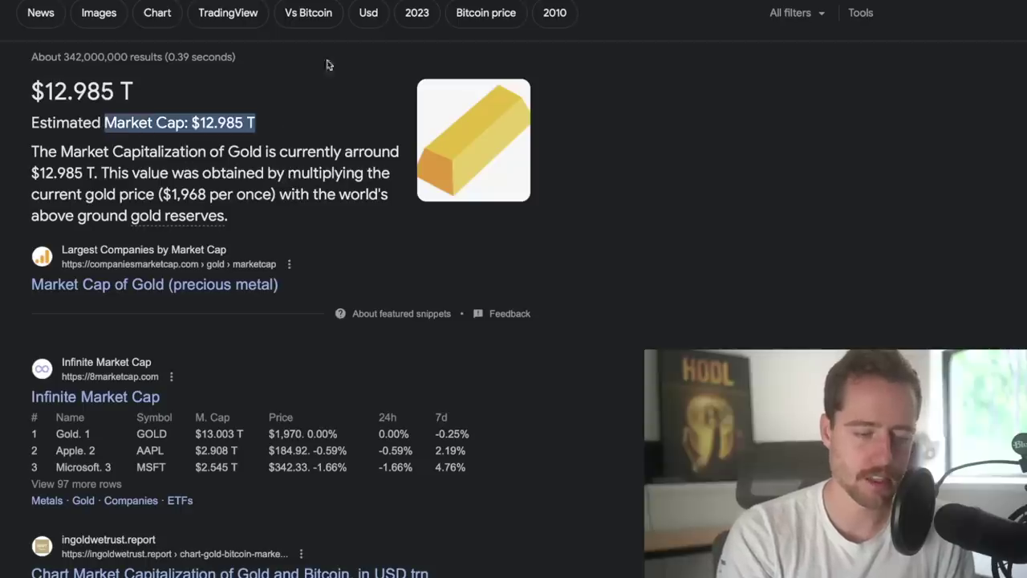
{"action": "left_click_drag", "start_coordinate": [255, 122], "coordinate": [192, 123]}
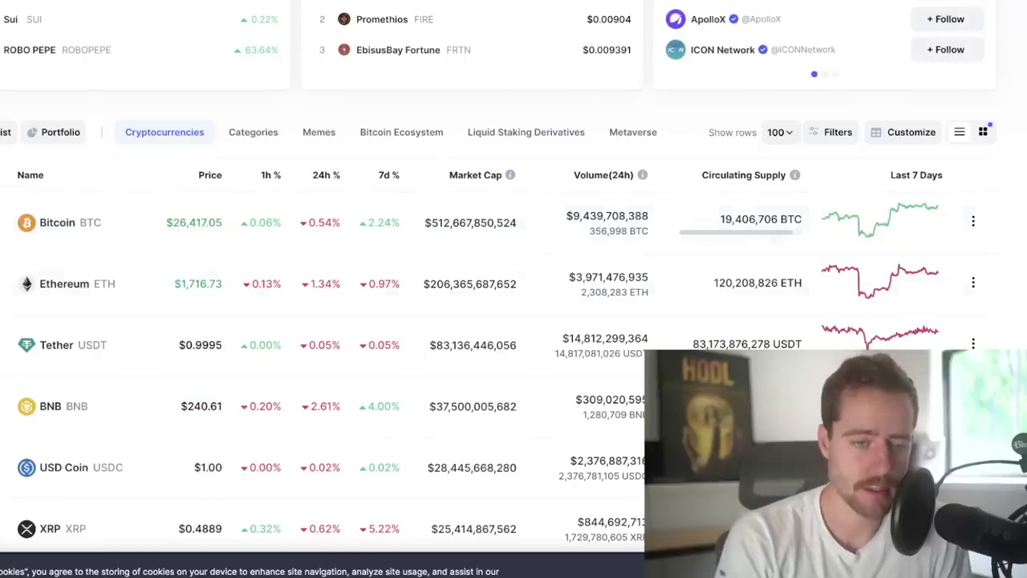
Revisit the gold market-cap results, then return to the Bitcoin wealth spreadsheet.
{"action": "key", "text": "ctrl+Tab"}
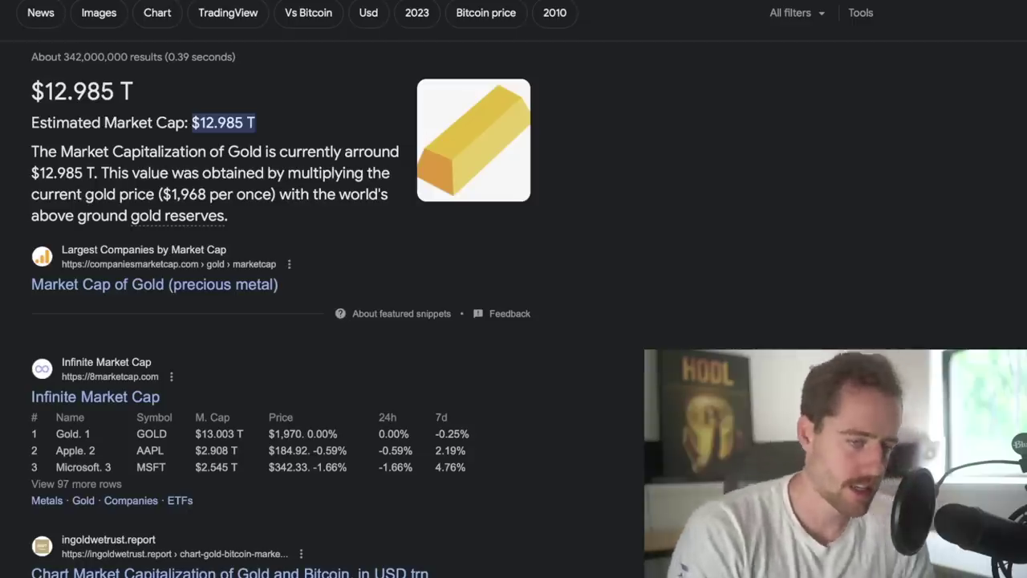
{"action": "key", "text": "ctrl+Tab"}
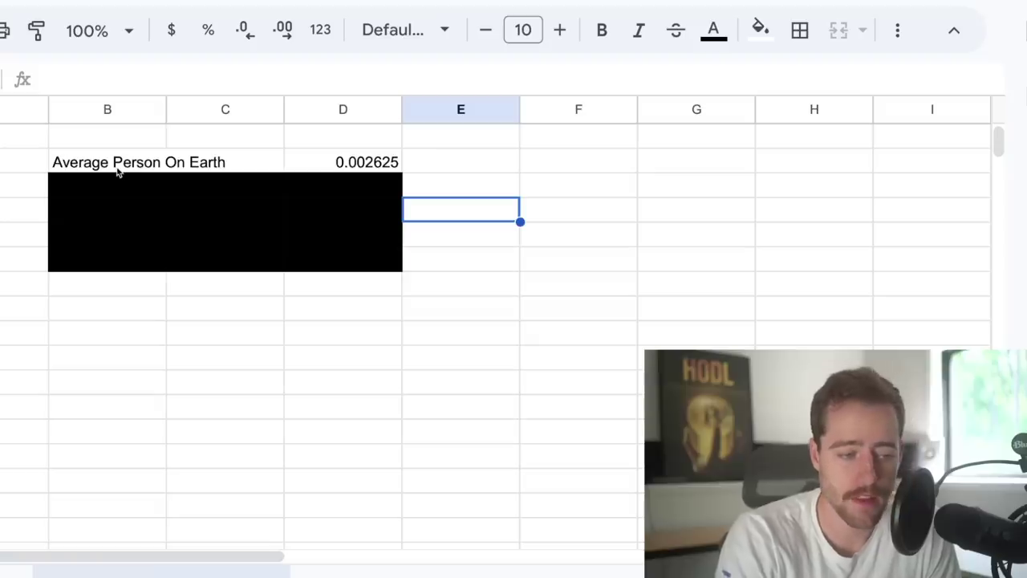
{"action": "left_click_drag", "start_coordinate": [117, 170], "coordinate": [401, 162]}
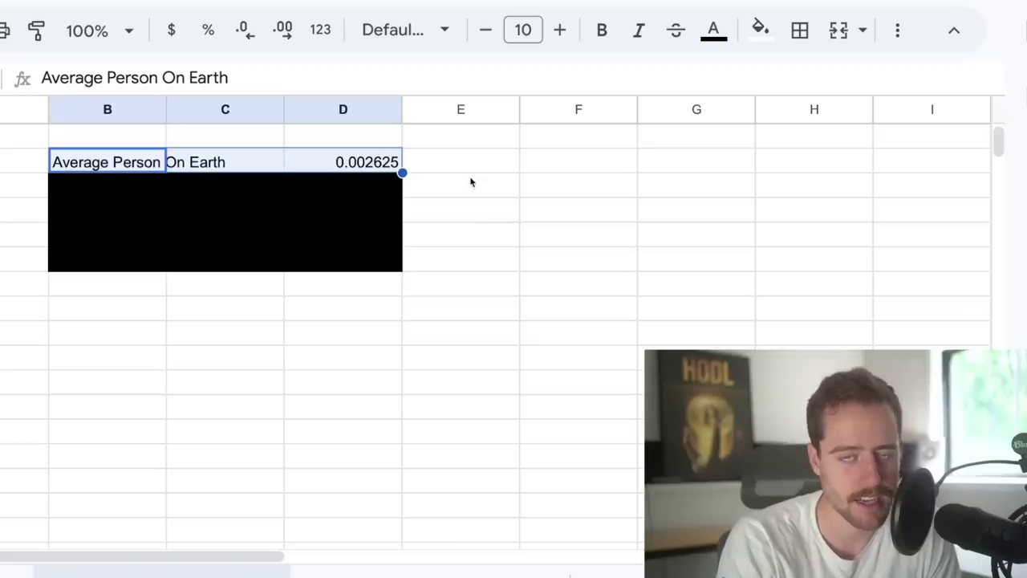
{"action": "left_click", "coordinate": [449, 171]}
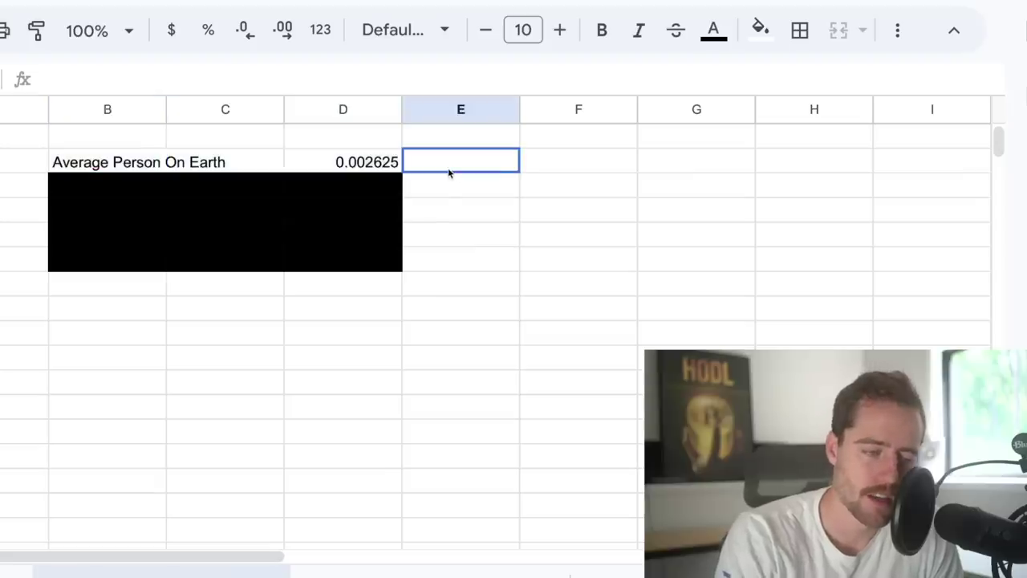
{"action": "left_click", "coordinate": [395, 164]}
{"action": "left_click", "coordinate": [475, 165]}
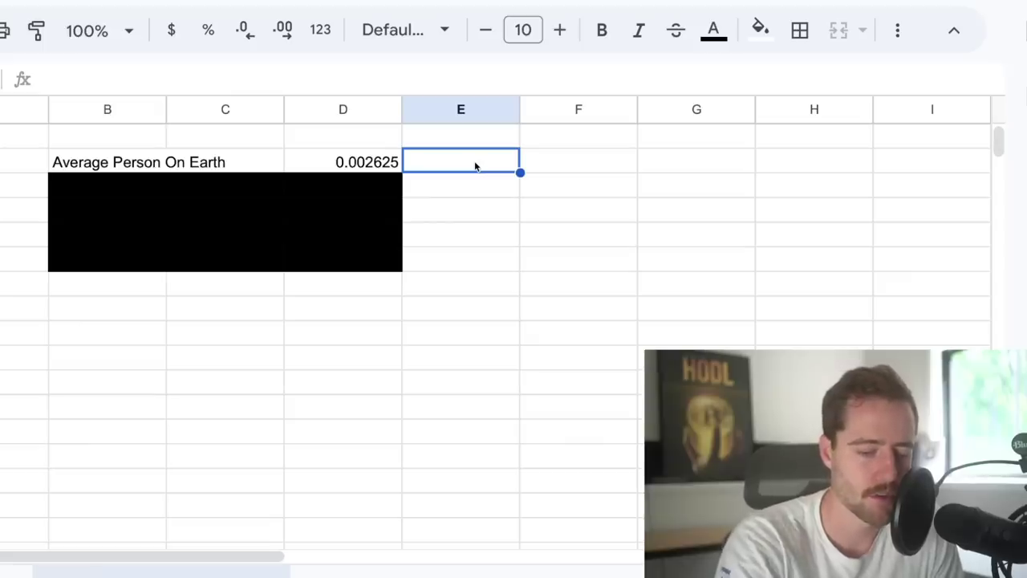
Enter =26400 times the 0.002625 cell beside the first row, giving 69.3.
{"action": "type", "text": "=26"}
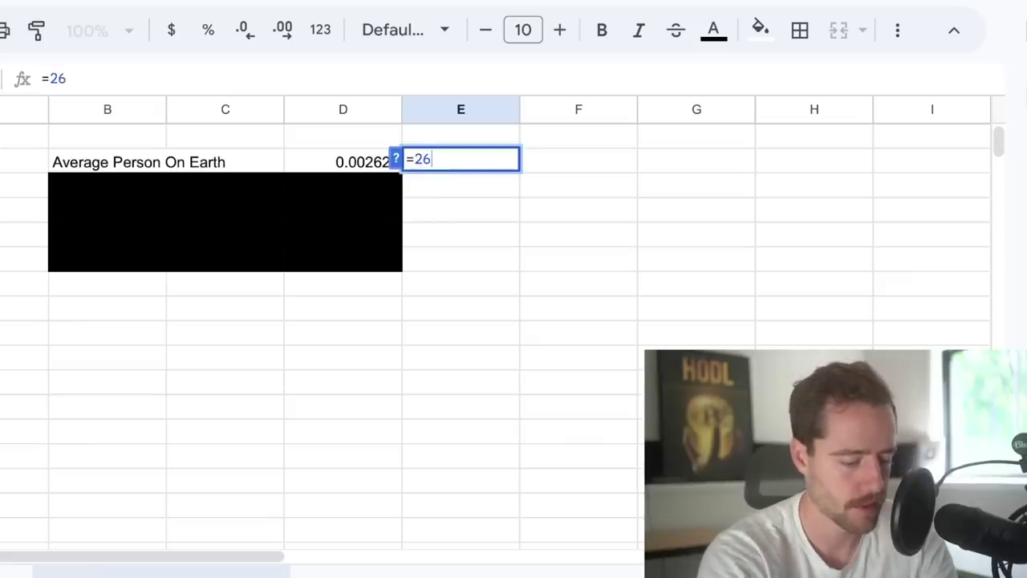
{"action": "type", "text": "400*"}
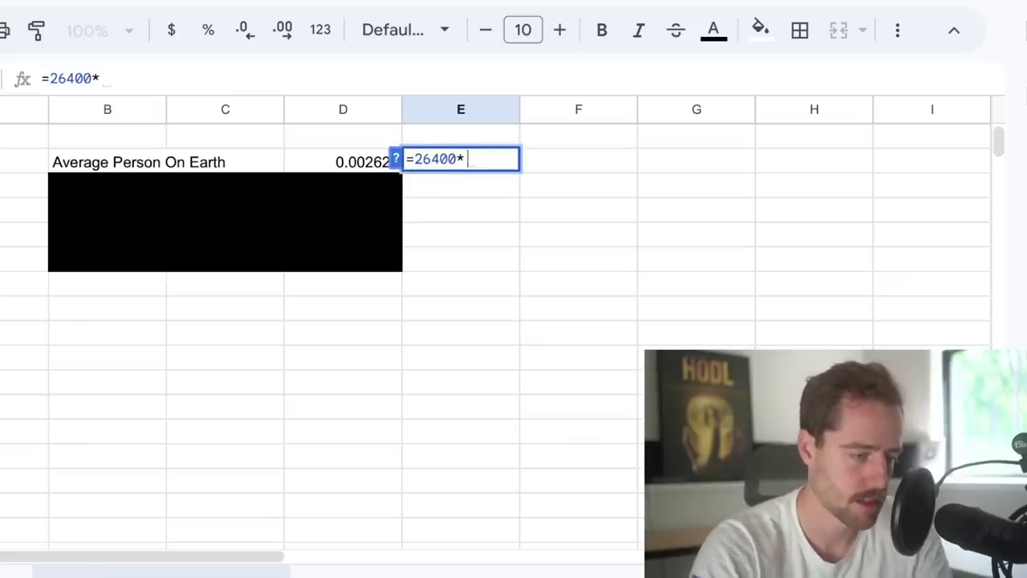
{"action": "left_click", "coordinate": [369, 164]}
{"action": "key", "text": "Return"}
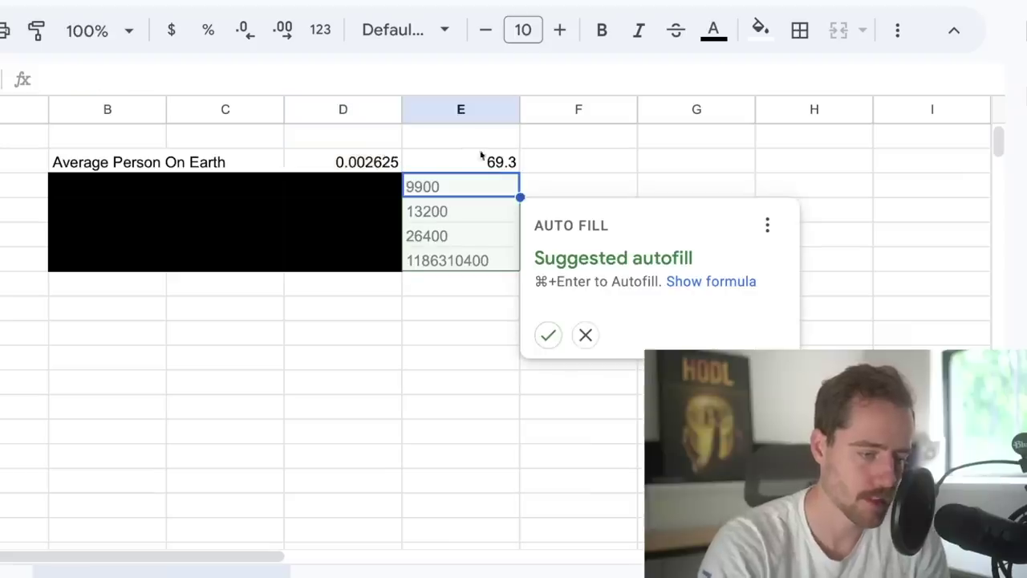
{"action": "left_click", "coordinate": [586, 337]}
Give the blacked-out row below a white fill.
{"action": "key", "text": "Left"}
{"action": "left_click", "coordinate": [762, 32]}
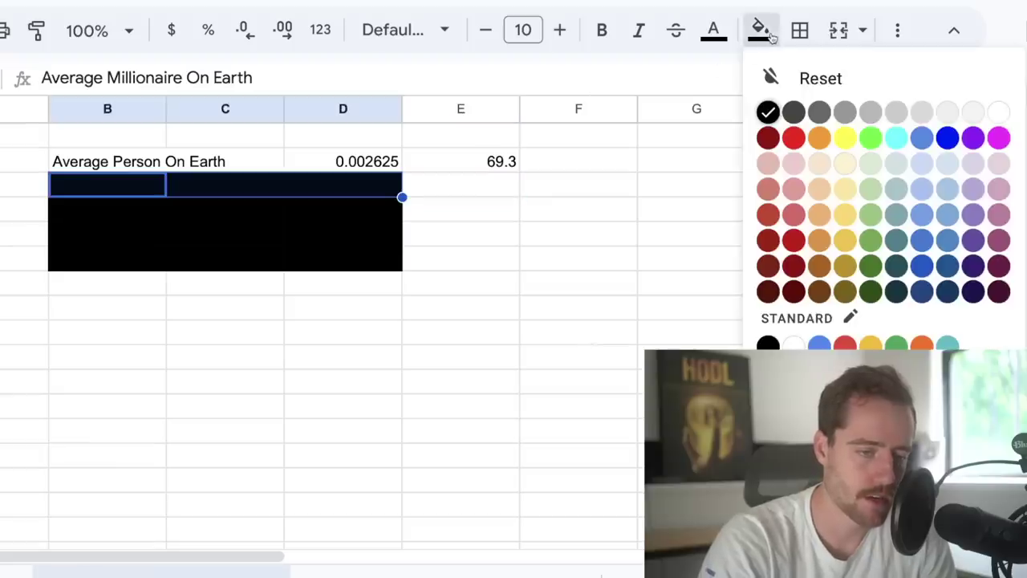
{"action": "left_click", "coordinate": [1003, 114]}
Review the 0.002625 and 0.375 values and the =21/56 formula in the Average Millionaire row.
{"action": "left_click", "coordinate": [512, 225]}
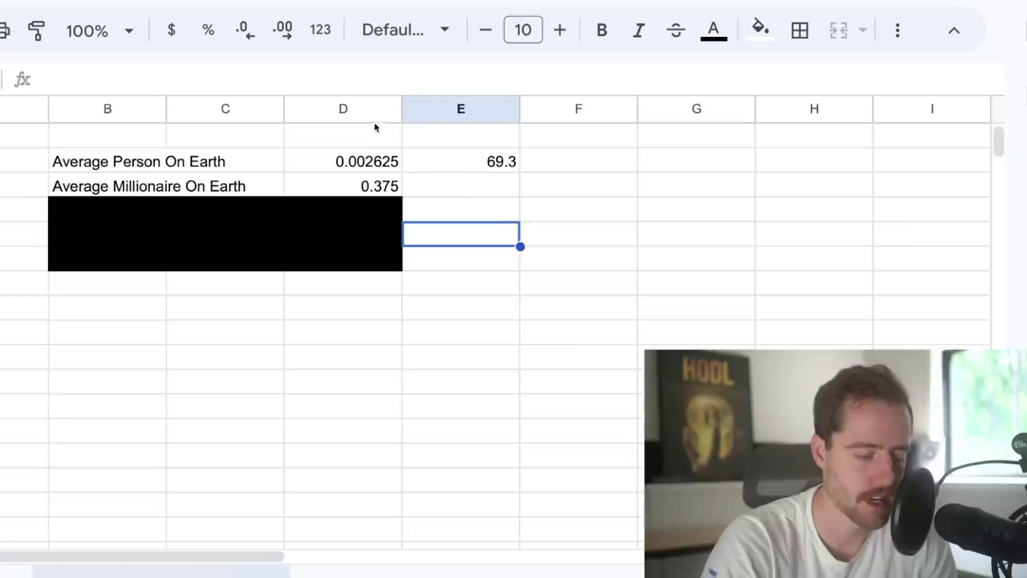
{"action": "left_click_drag", "start_coordinate": [371, 161], "coordinate": [367, 184]}
{"action": "left_click", "coordinate": [469, 225]}
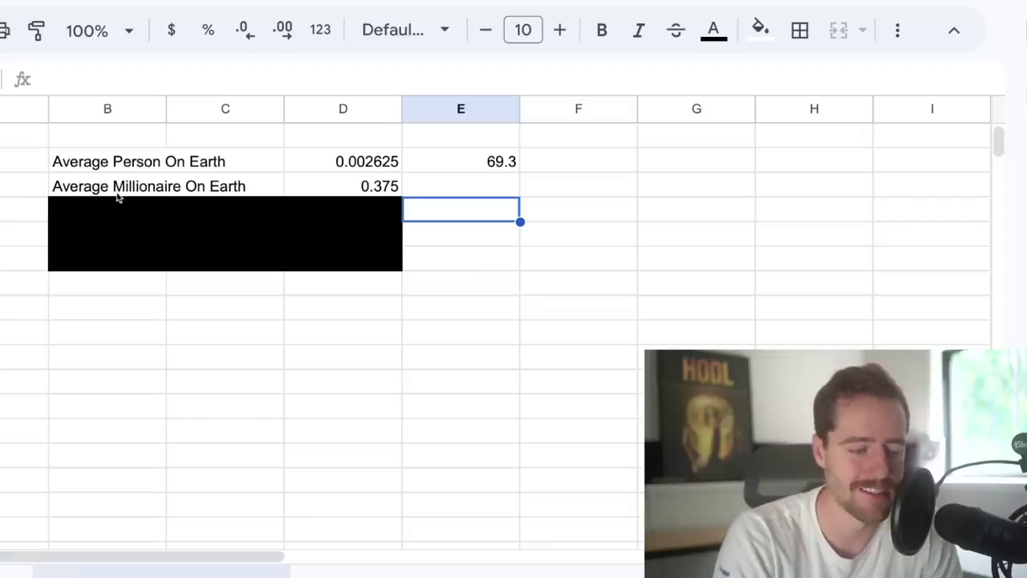
{"action": "left_click_drag", "start_coordinate": [119, 197], "coordinate": [341, 196]}
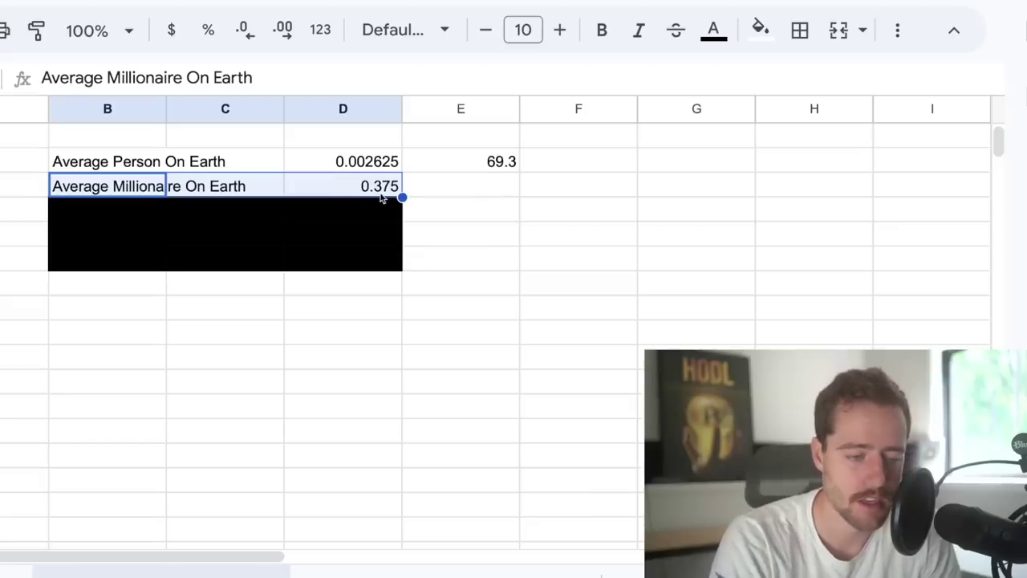
{"action": "left_click", "coordinate": [381, 195]}
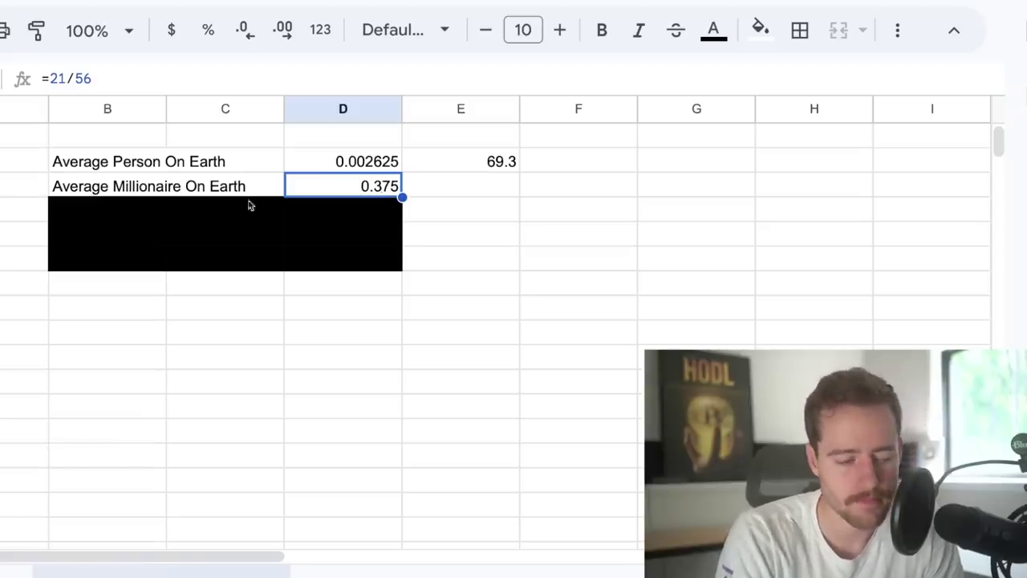
Fill the Half-Coiner Status row (0.5) white across columns B–D.
{"action": "left_click_drag", "start_coordinate": [115, 211], "coordinate": [345, 217]}
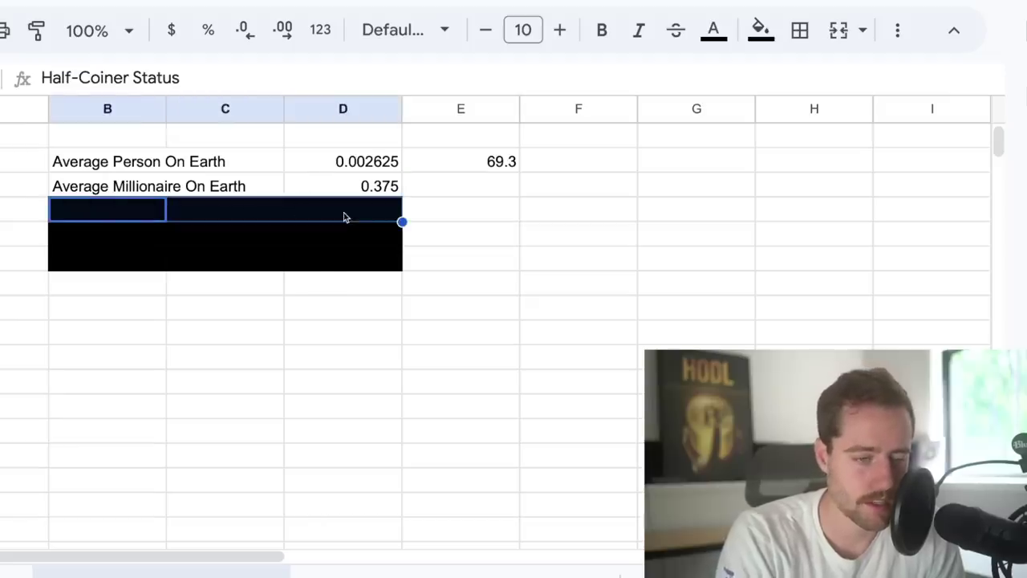
{"action": "left_click", "coordinate": [760, 30]}
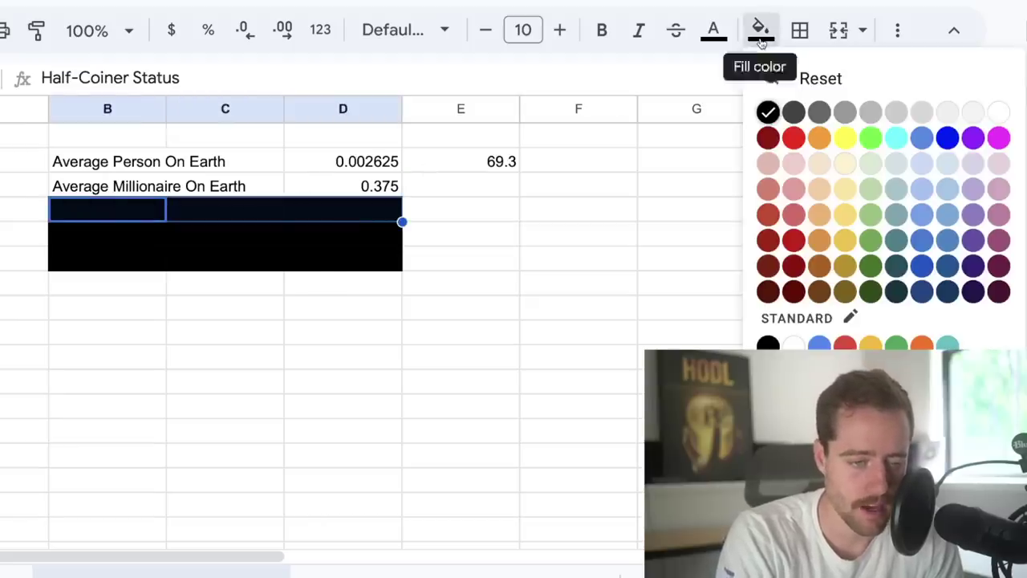
{"action": "left_click", "coordinate": [997, 113]}
{"action": "left_click", "coordinate": [538, 239]}
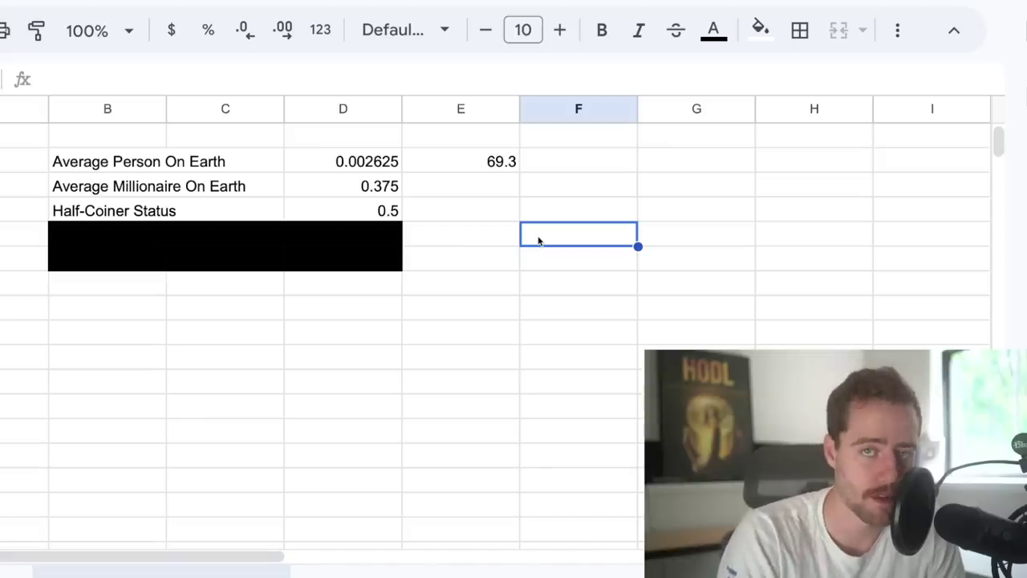
Fill the row below white to reveal Whole-Coiner Status at 1.
{"action": "left_click", "coordinate": [377, 240]}
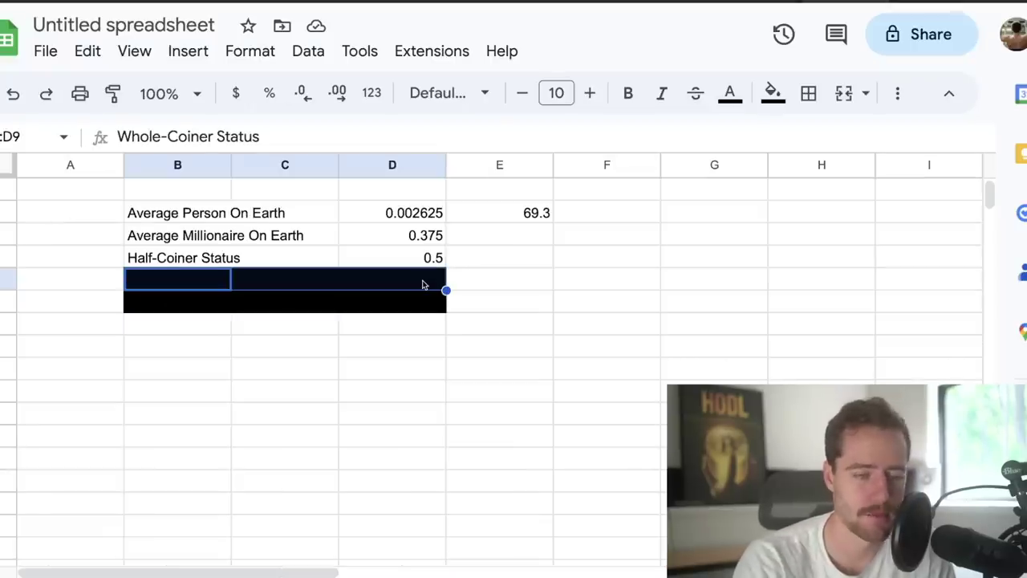
{"action": "left_click", "coordinate": [771, 95]}
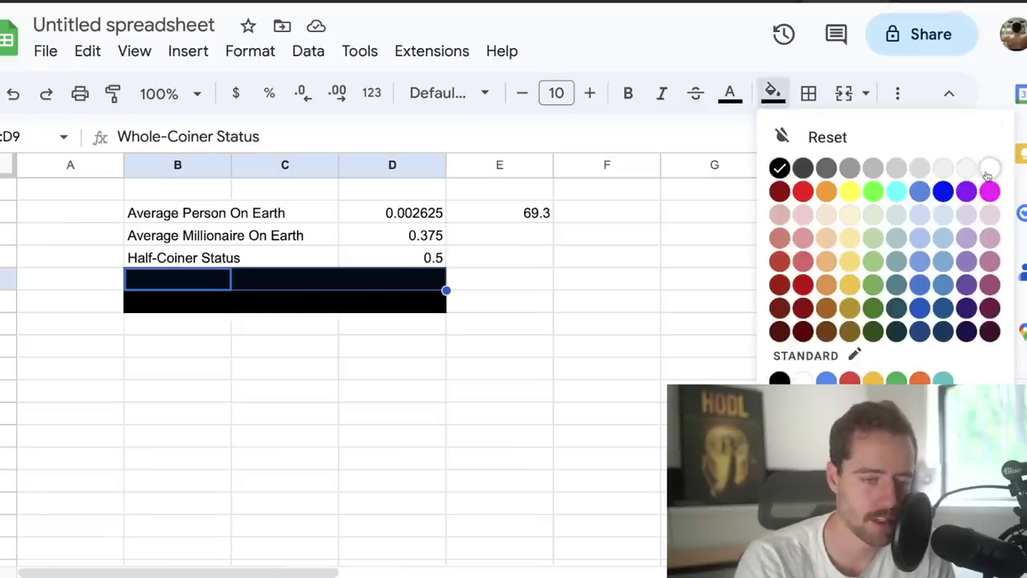
{"action": "left_click", "coordinate": [987, 169]}
{"action": "left_click", "coordinate": [378, 368]}
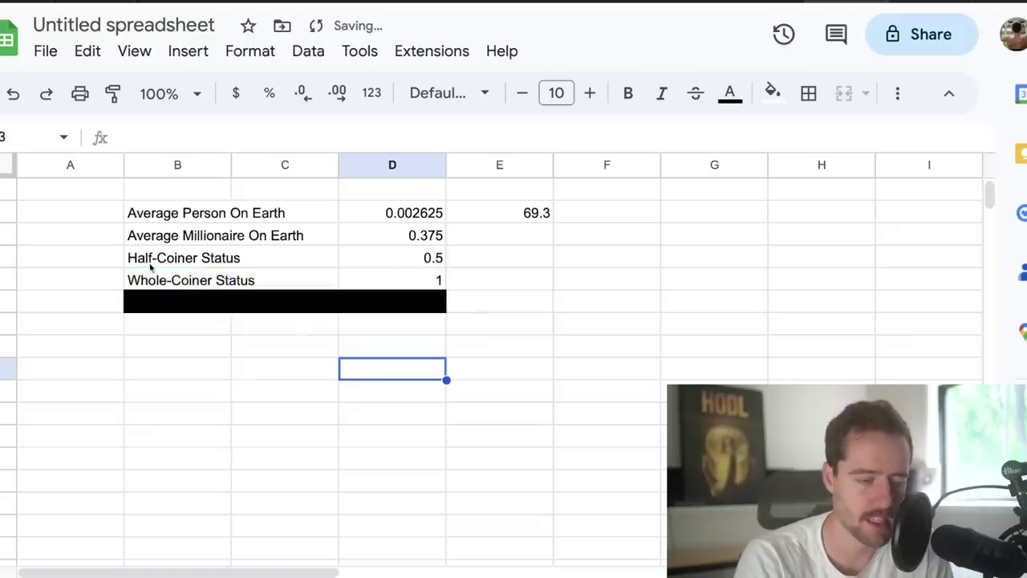
{"action": "left_click_drag", "start_coordinate": [153, 302], "coordinate": [378, 305]}
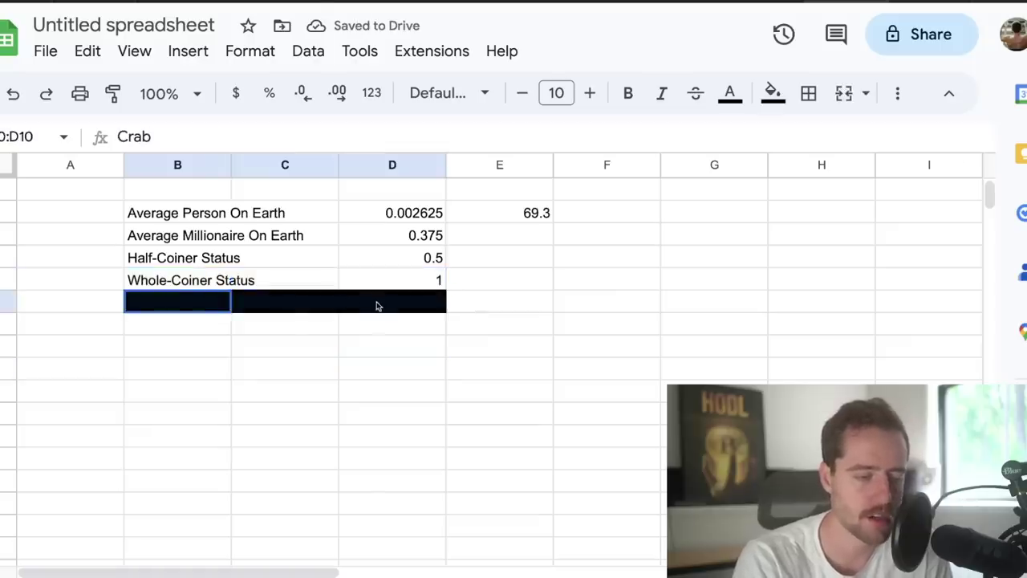
Fill row B10:D10 white to reveal the Crab row with 1-10.
{"action": "left_click", "coordinate": [780, 92]}
{"action": "left_click", "coordinate": [987, 169]}
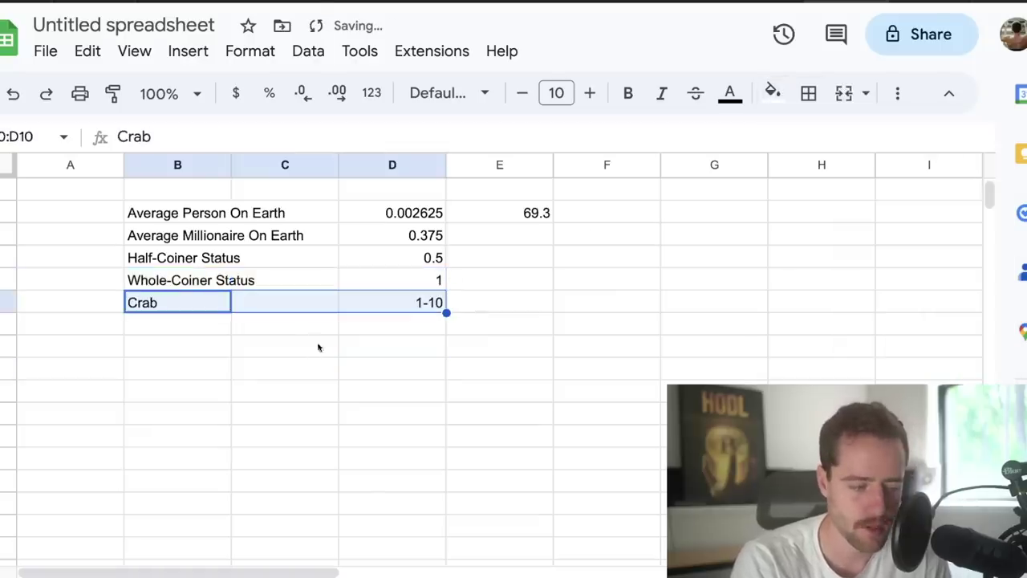
{"action": "left_click", "coordinate": [391, 326]}
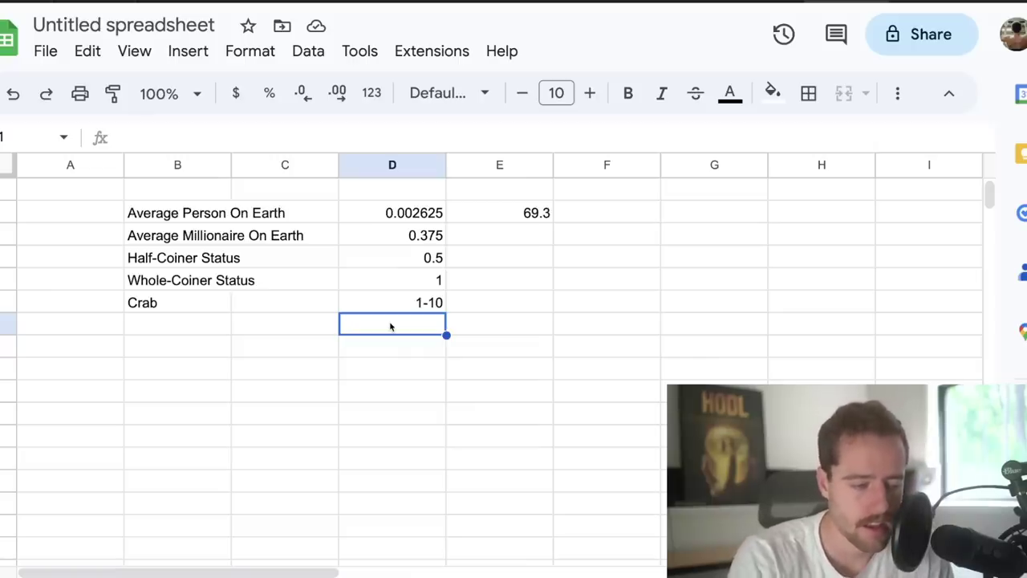
Delete the 69.3 value from cell E6.
{"action": "left_click", "coordinate": [536, 214]}
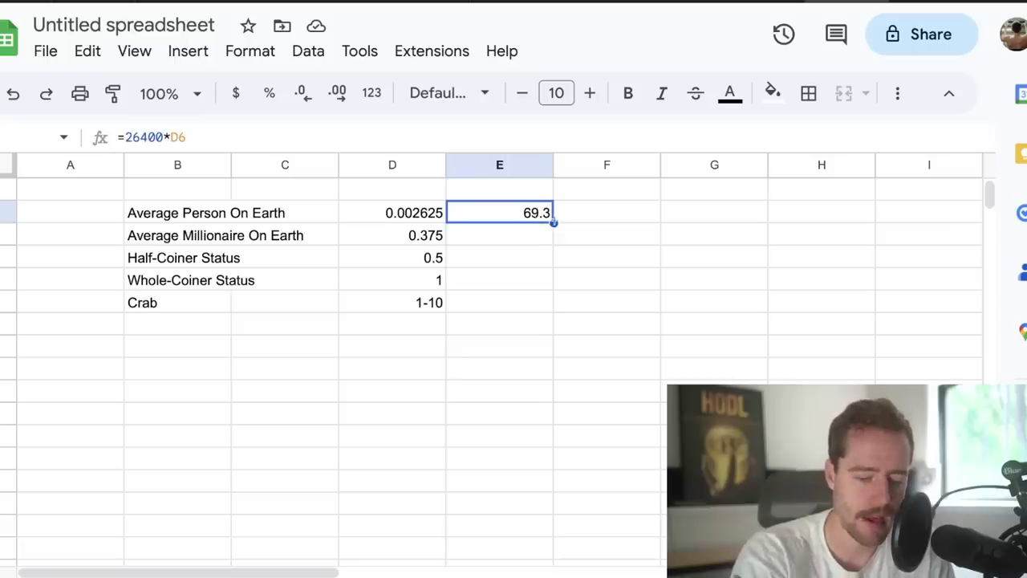
{"action": "key", "text": "Delete"}
{"action": "left_click", "coordinate": [572, 244]}
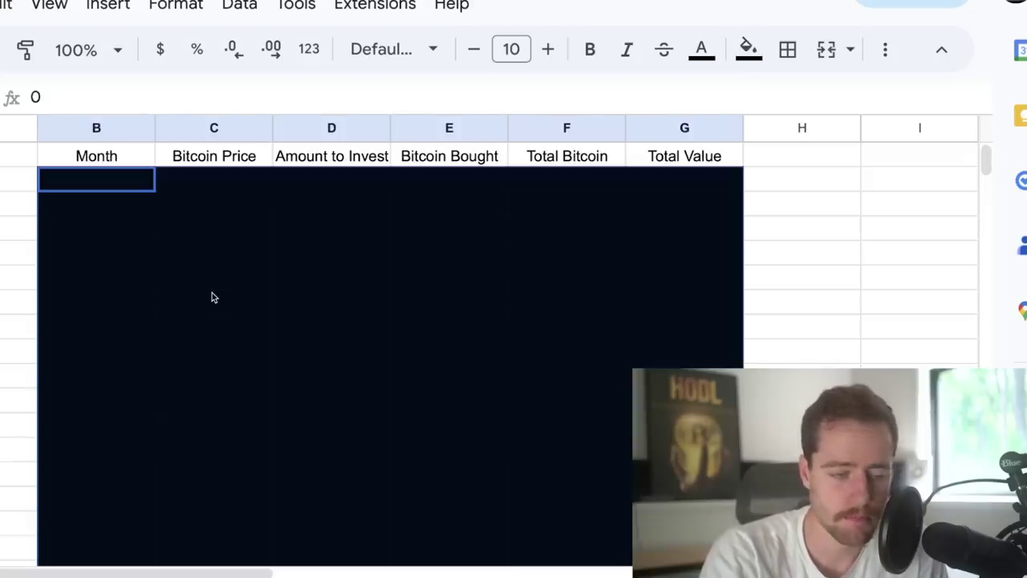
Fill the projection table header and rows B3:G10 white, revealing months 0–7 investing 1200 each.
{"action": "left_click_drag", "start_coordinate": [112, 190], "coordinate": [666, 353]}
{"action": "left_click", "coordinate": [748, 49]}
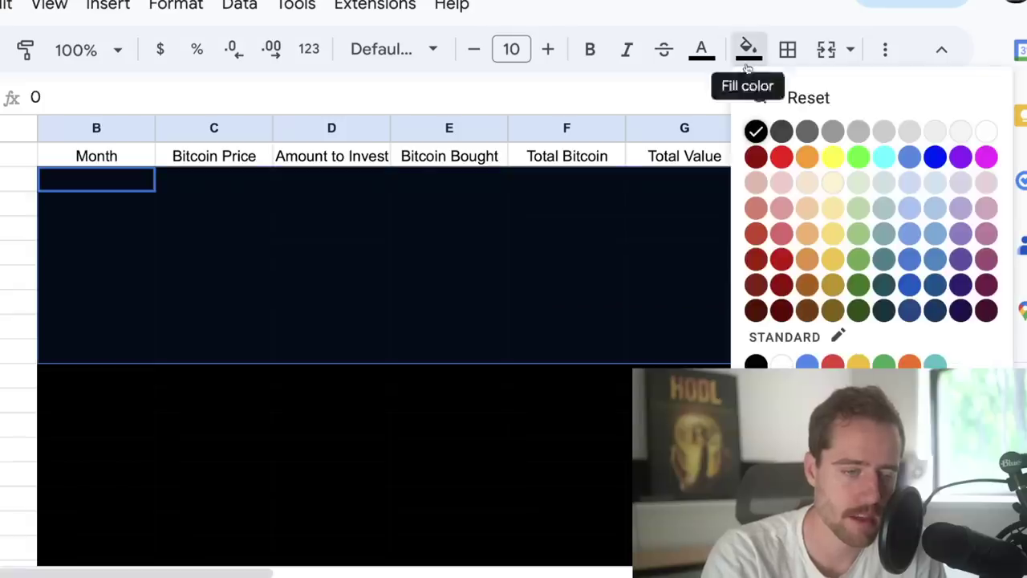
{"action": "left_click", "coordinate": [986, 131]}
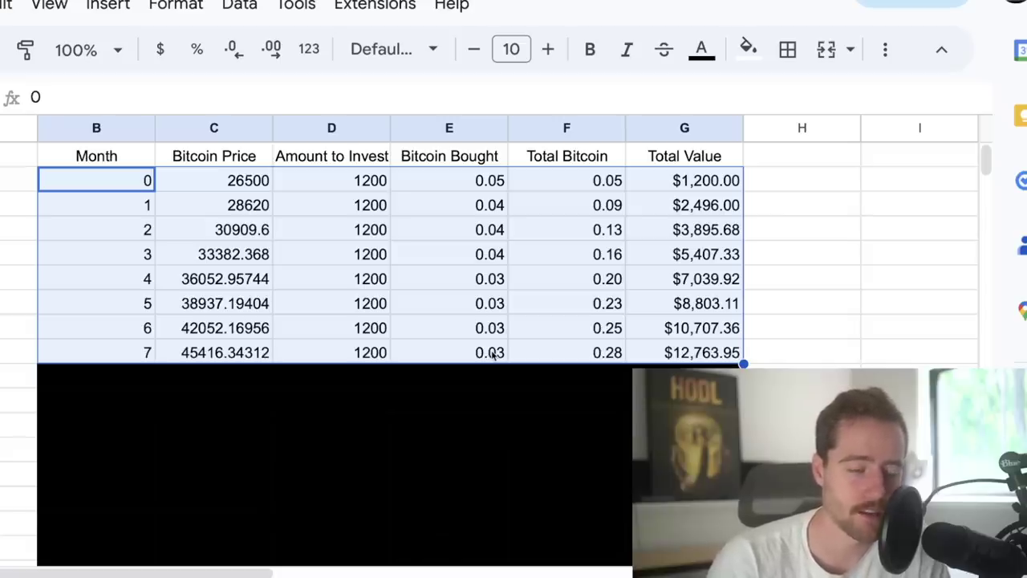
{"action": "left_click", "coordinate": [366, 191]}
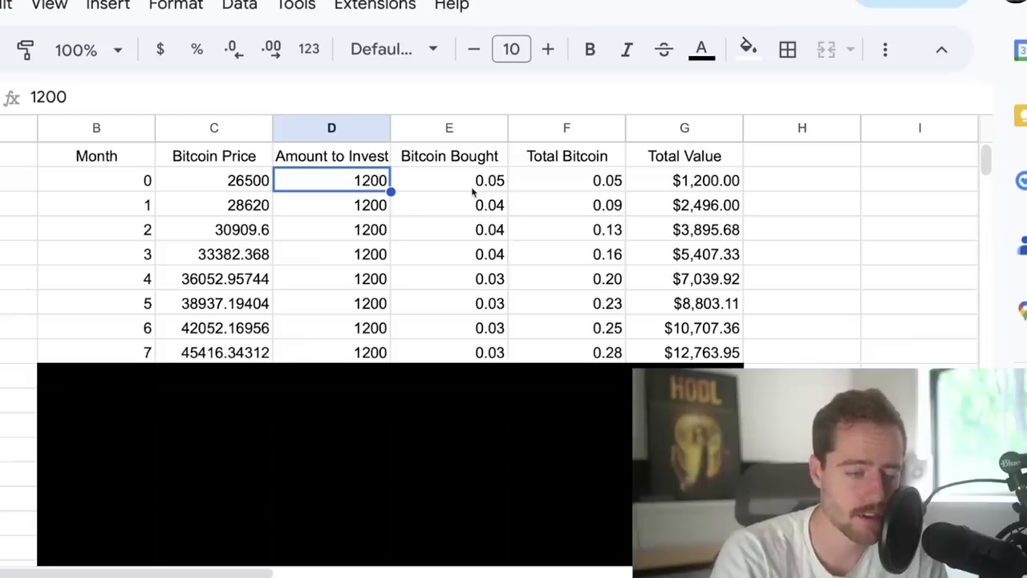
{"action": "left_click", "coordinate": [91, 377]}
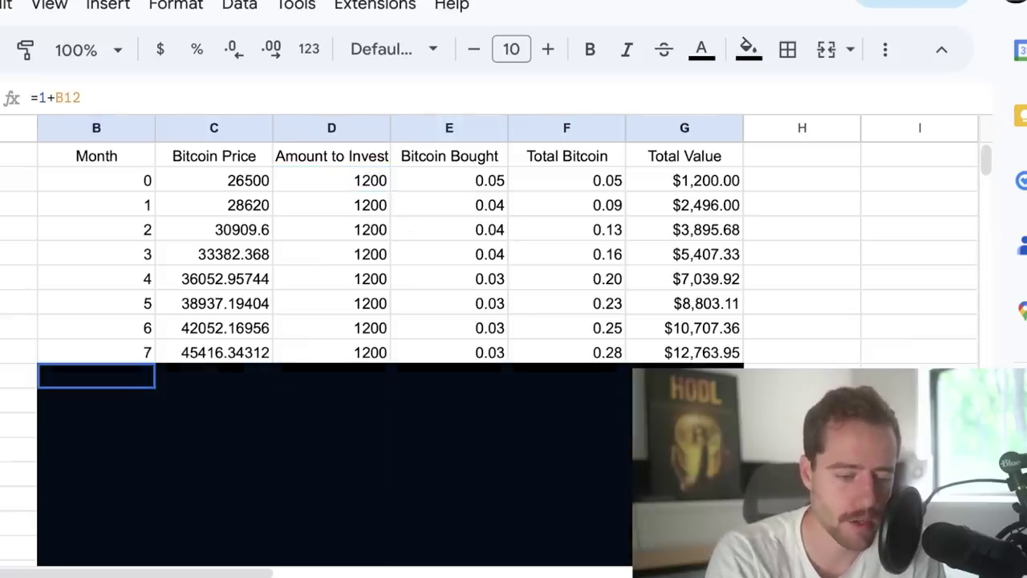
Fill the rows below month 7 white to reveal months 8–24, then check the final Total Bitcoin formula.
{"action": "scroll", "coordinate": [385, 321], "scroll_direction": "down", "scroll_amount": 5}
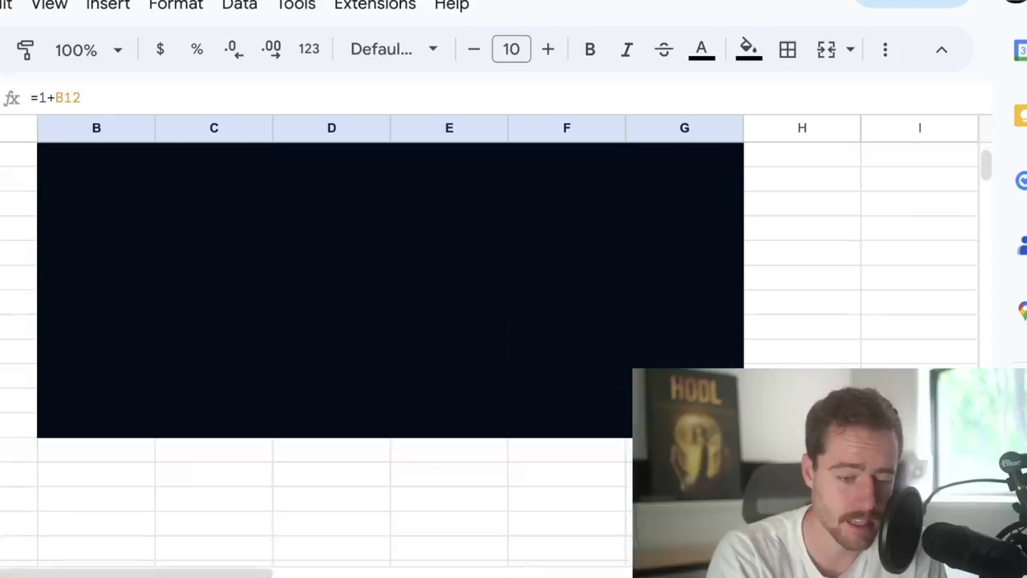
{"action": "left_click", "coordinate": [747, 50]}
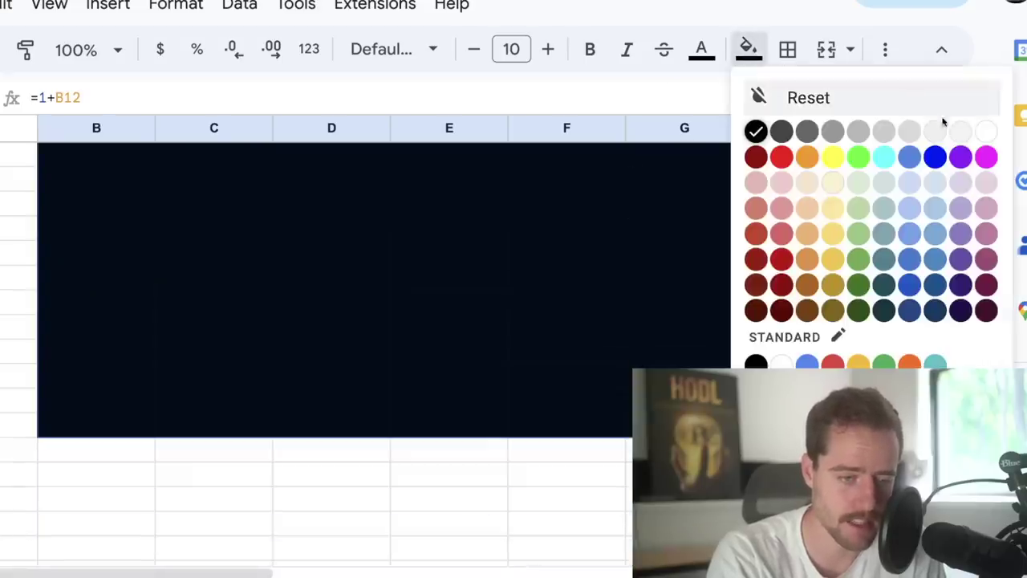
{"action": "left_click", "coordinate": [983, 130]}
{"action": "scroll", "coordinate": [600, 353], "scroll_direction": "up", "scroll_amount": 3}
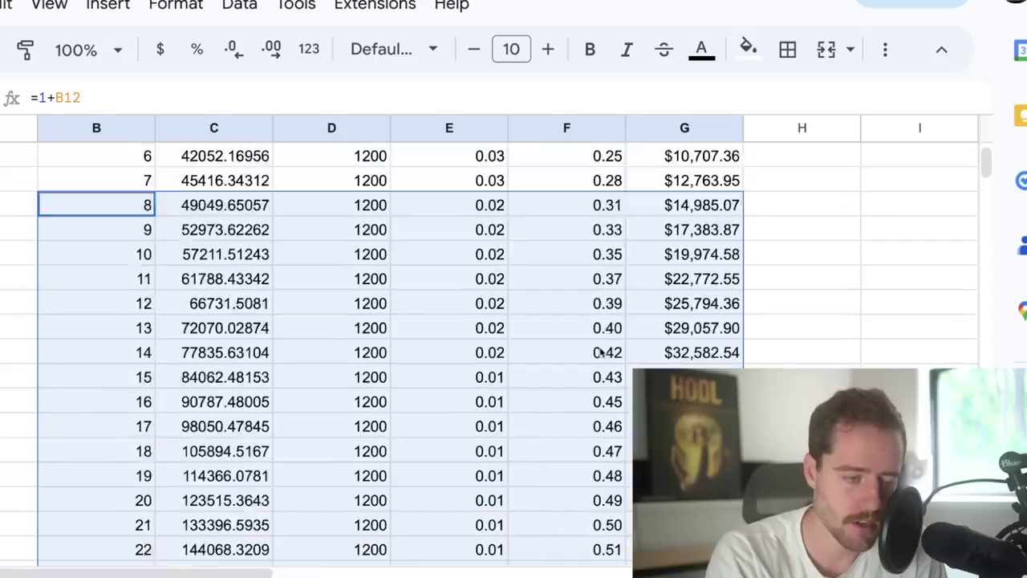
{"action": "scroll", "coordinate": [600, 353], "scroll_direction": "up", "scroll_amount": 1}
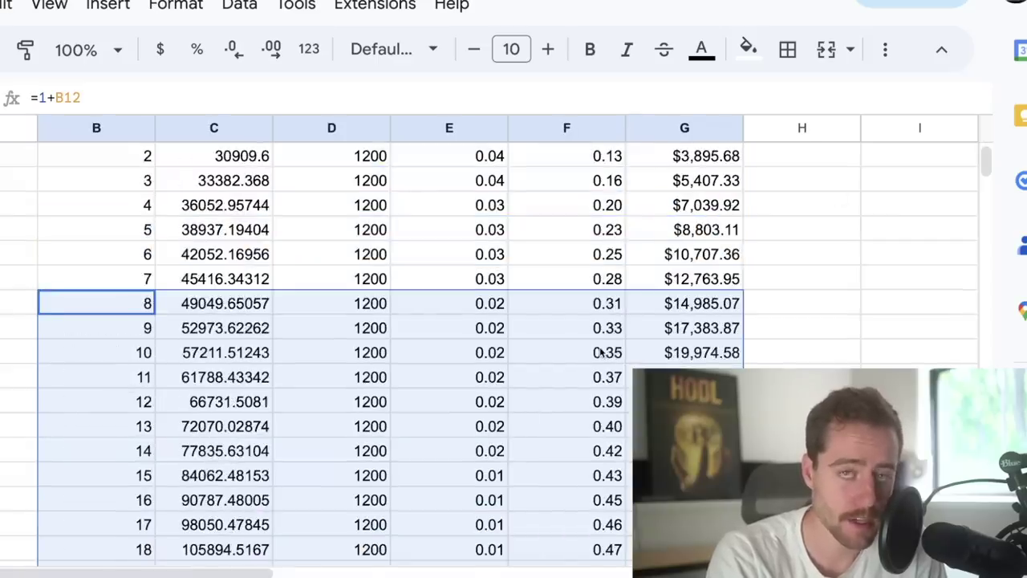
{"action": "scroll", "coordinate": [600, 353], "scroll_direction": "up", "scroll_amount": 1}
{"action": "scroll", "coordinate": [600, 353], "scroll_direction": "up", "scroll_amount": 1}
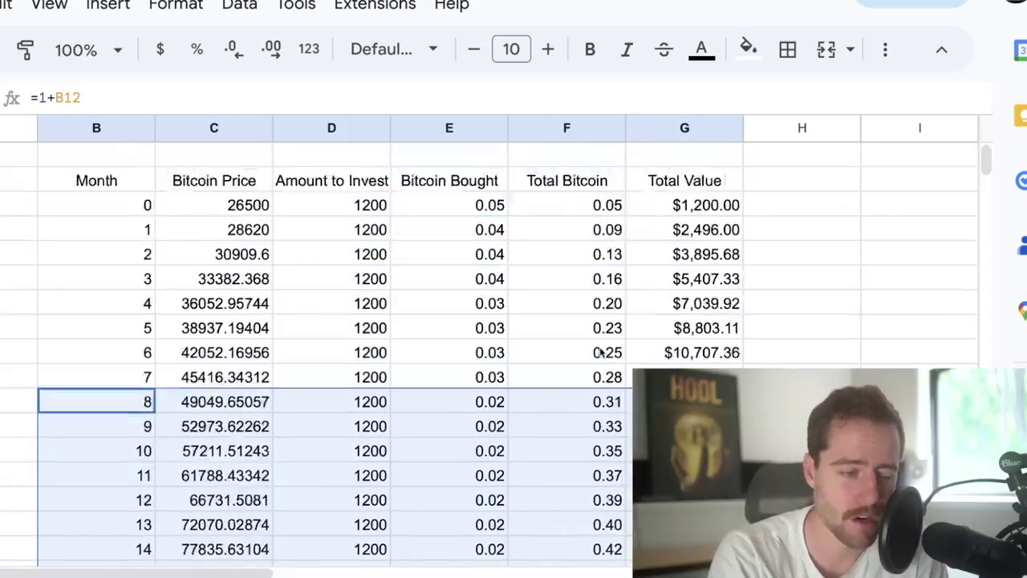
{"action": "scroll", "coordinate": [365, 355], "scroll_direction": "down", "scroll_amount": 5}
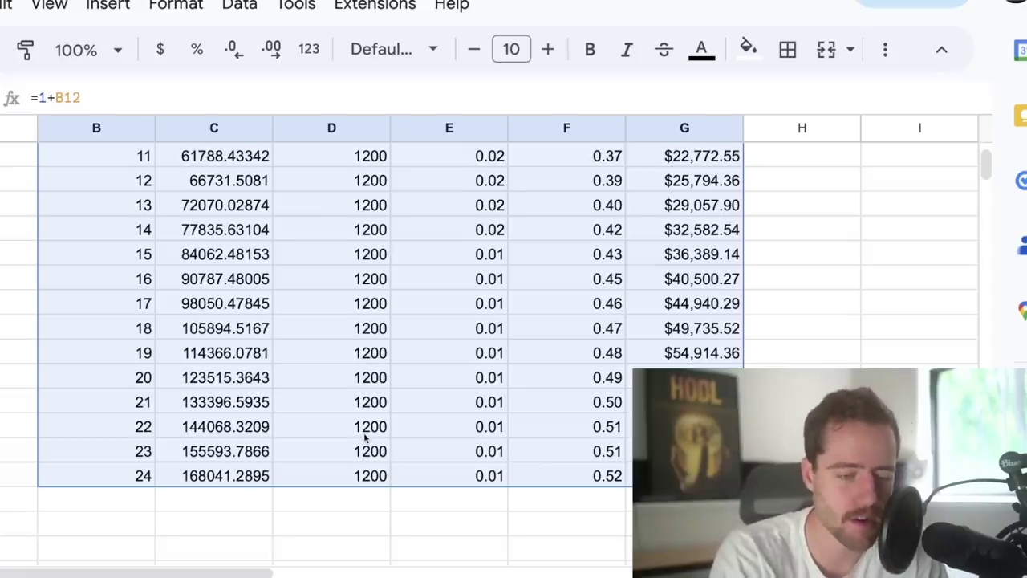
{"action": "left_click", "coordinate": [589, 478]}
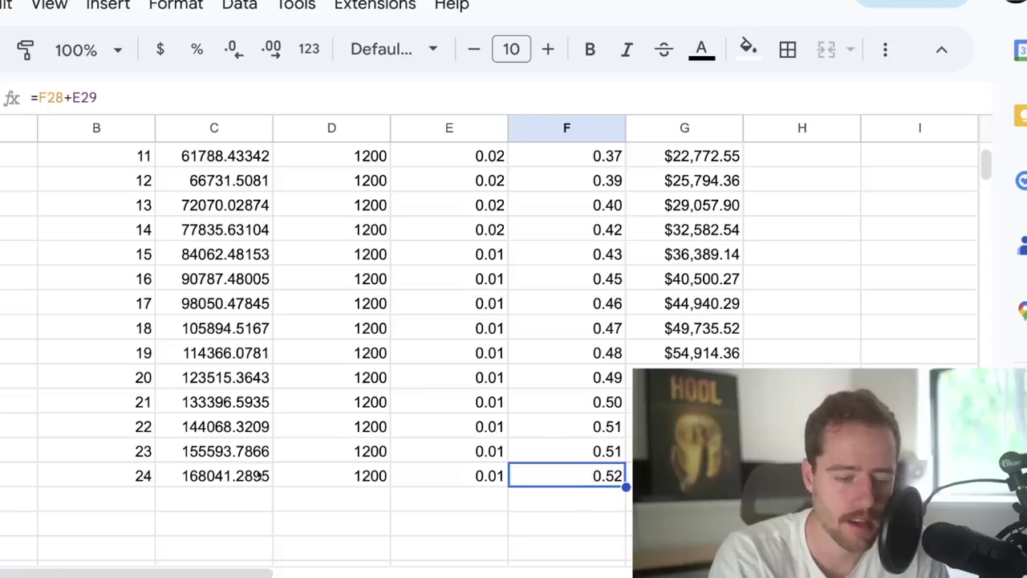
{"action": "left_click", "coordinate": [249, 478]}
{"action": "scroll", "coordinate": [249, 477], "scroll_direction": "up", "scroll_amount": 3}
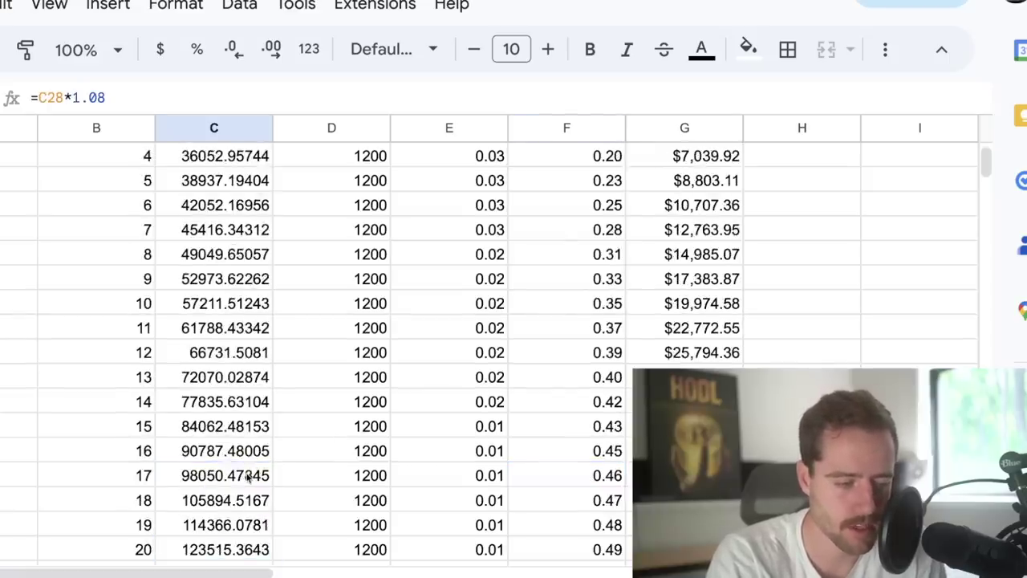
{"action": "scroll", "coordinate": [249, 477], "scroll_direction": "up", "scroll_amount": 3}
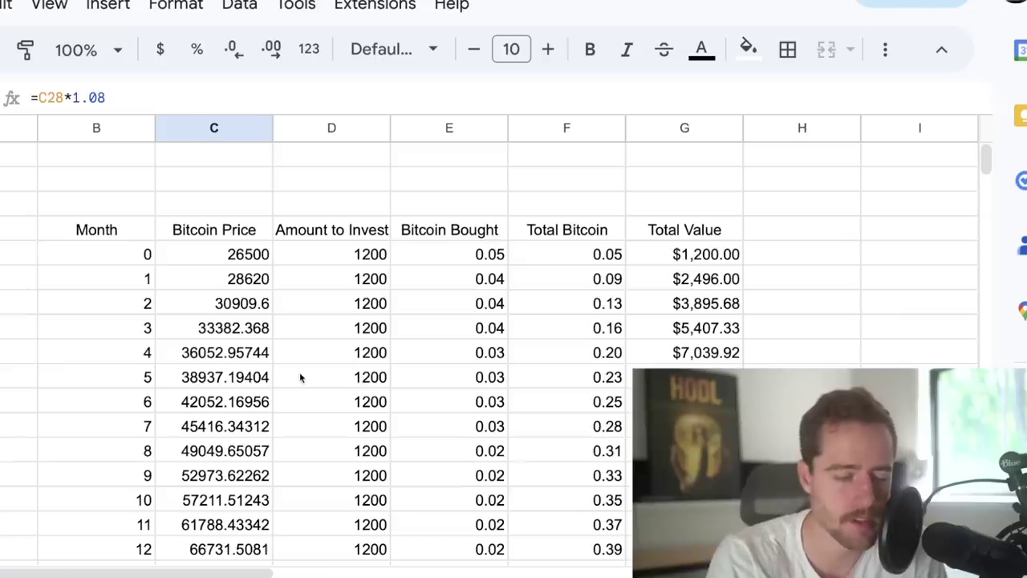
{"action": "scroll", "coordinate": [301, 377], "scroll_direction": "down", "scroll_amount": 1}
{"action": "left_click", "coordinate": [259, 231]}
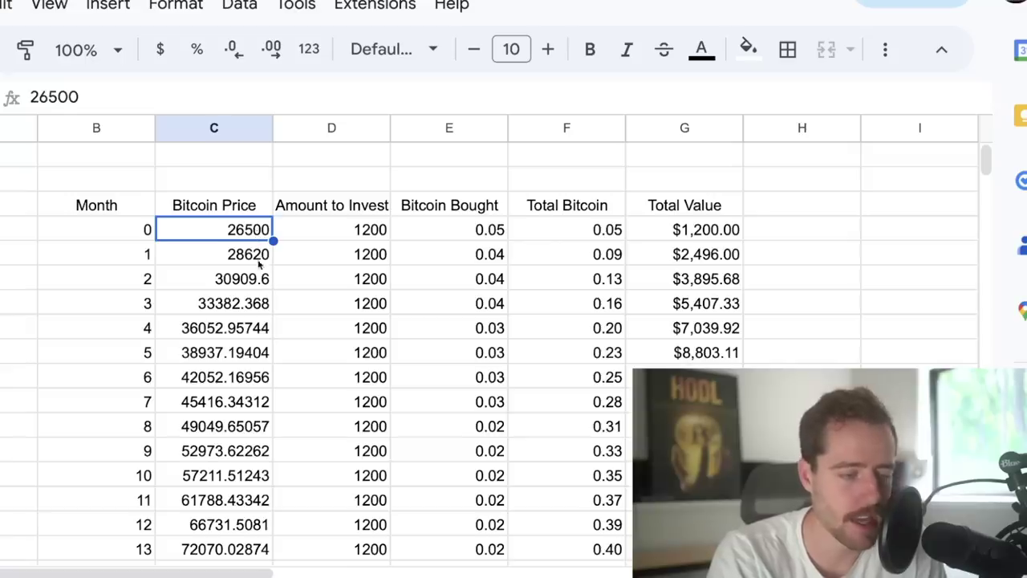
{"action": "left_click", "coordinate": [261, 265]}
{"action": "scroll", "coordinate": [270, 288], "scroll_direction": "down", "scroll_amount": 1}
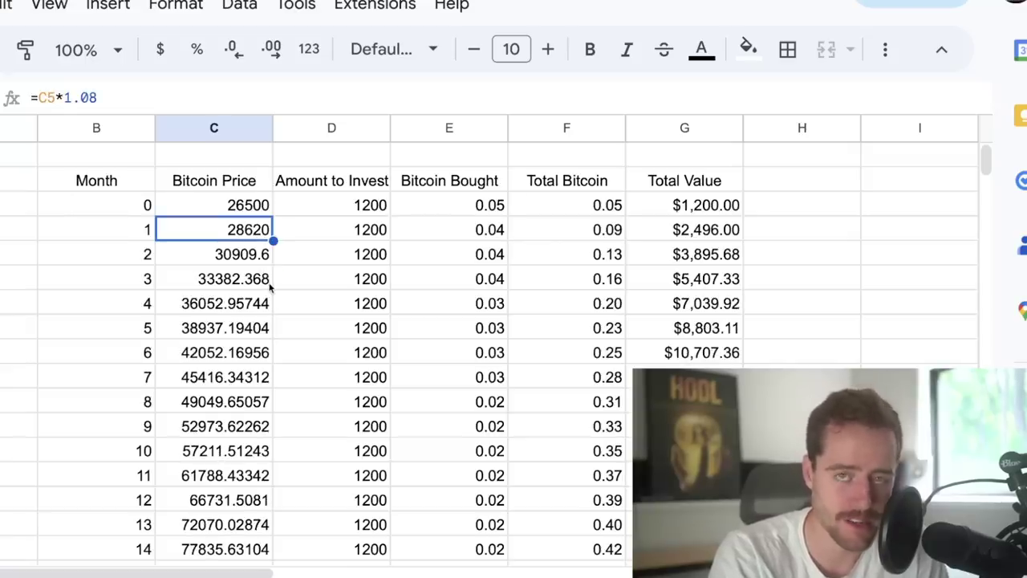
{"action": "scroll", "coordinate": [269, 287], "scroll_direction": "down", "scroll_amount": 13}
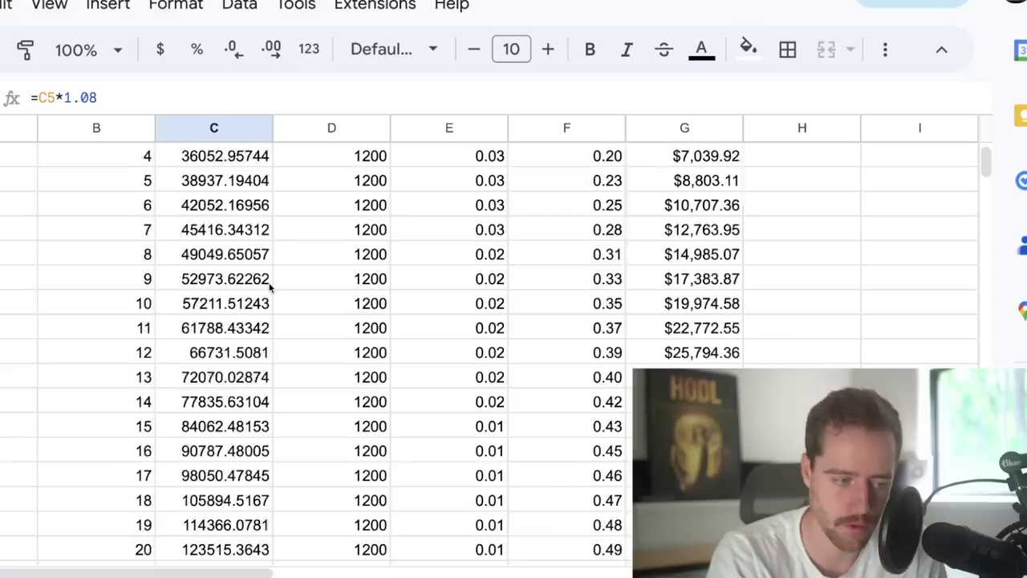
{"action": "scroll", "coordinate": [270, 287], "scroll_direction": "down", "scroll_amount": 1}
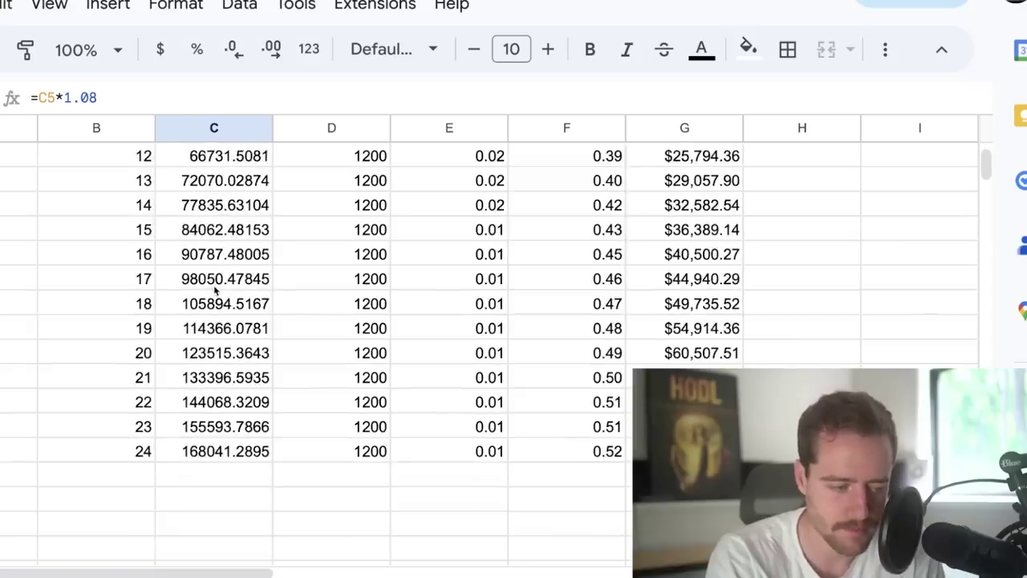
{"action": "scroll", "coordinate": [213, 285], "scroll_direction": "up", "scroll_amount": 2}
{"action": "scroll", "coordinate": [214, 192], "scroll_direction": "up", "scroll_amount": 2}
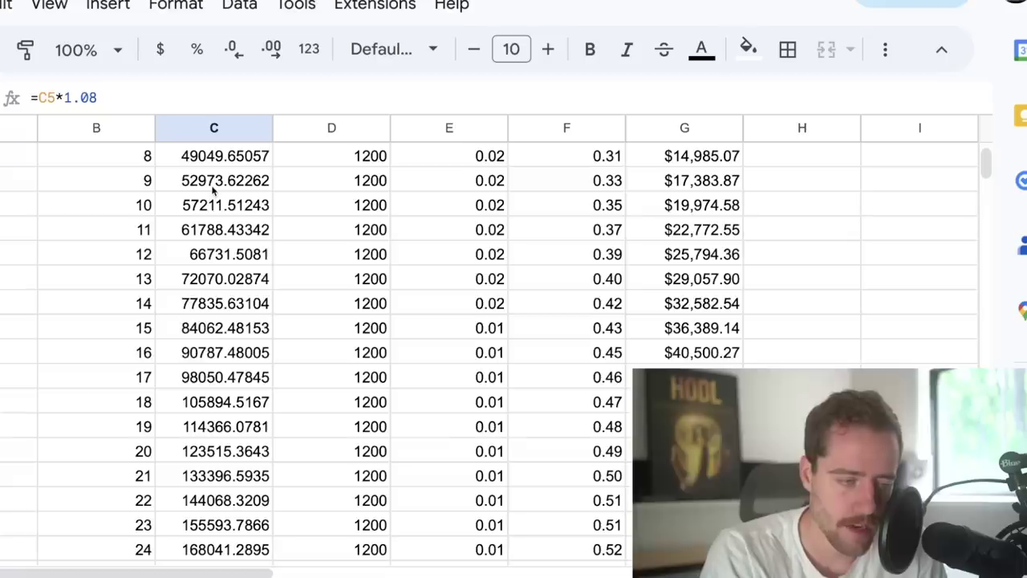
{"action": "left_click", "coordinate": [228, 186]}
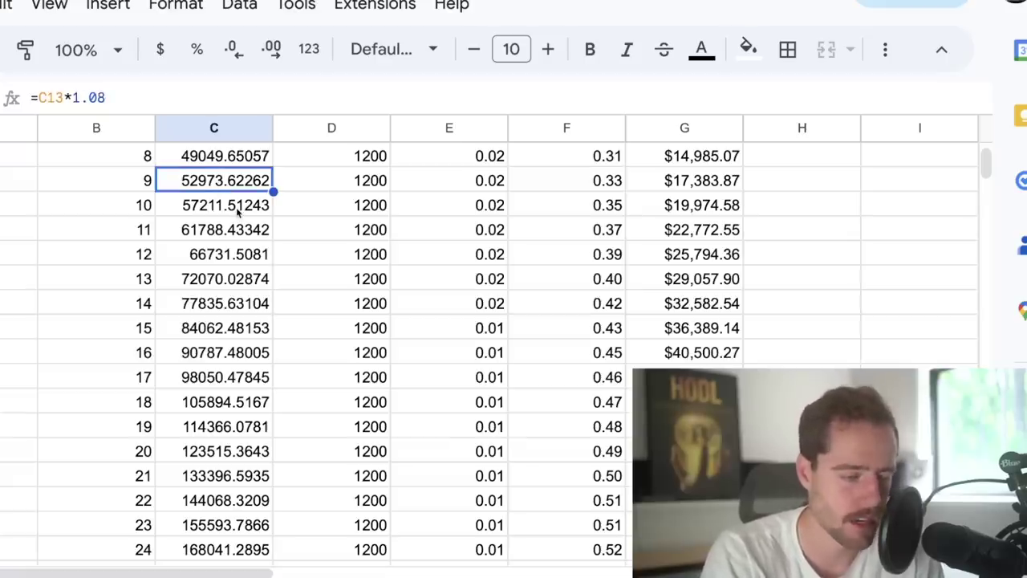
{"action": "left_click", "coordinate": [236, 207]}
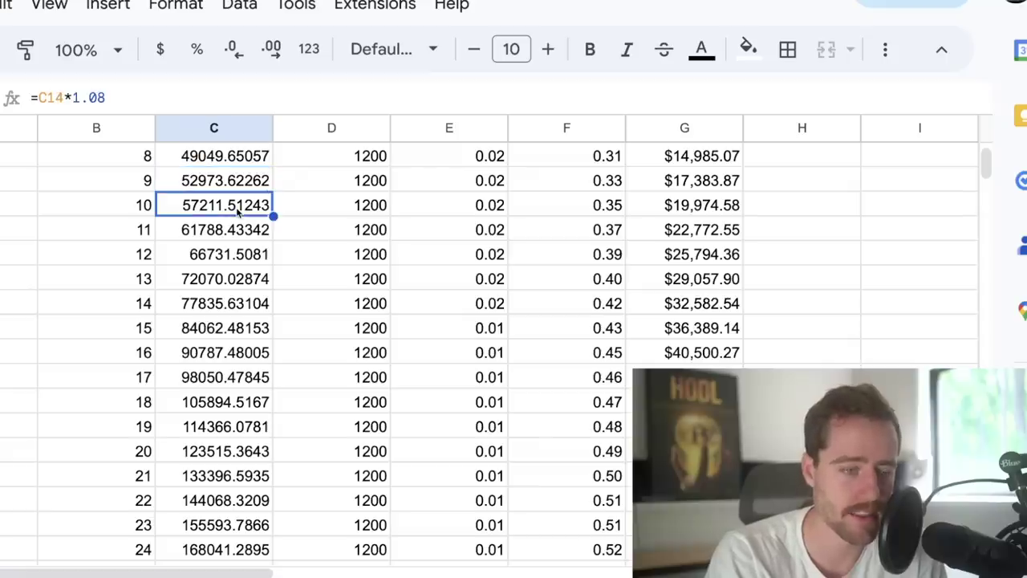
{"action": "left_click", "coordinate": [298, 233]}
Check the final month's price, months 20–23 investment amounts, and final total bitcoin and value.
{"action": "scroll", "coordinate": [259, 281], "scroll_direction": "down", "scroll_amount": 1}
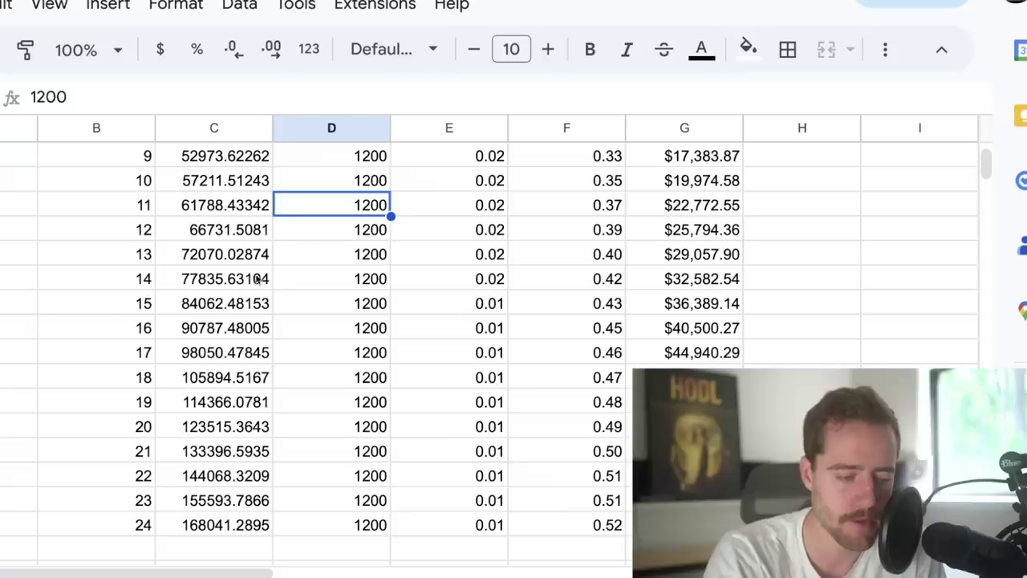
{"action": "left_click", "coordinate": [200, 526]}
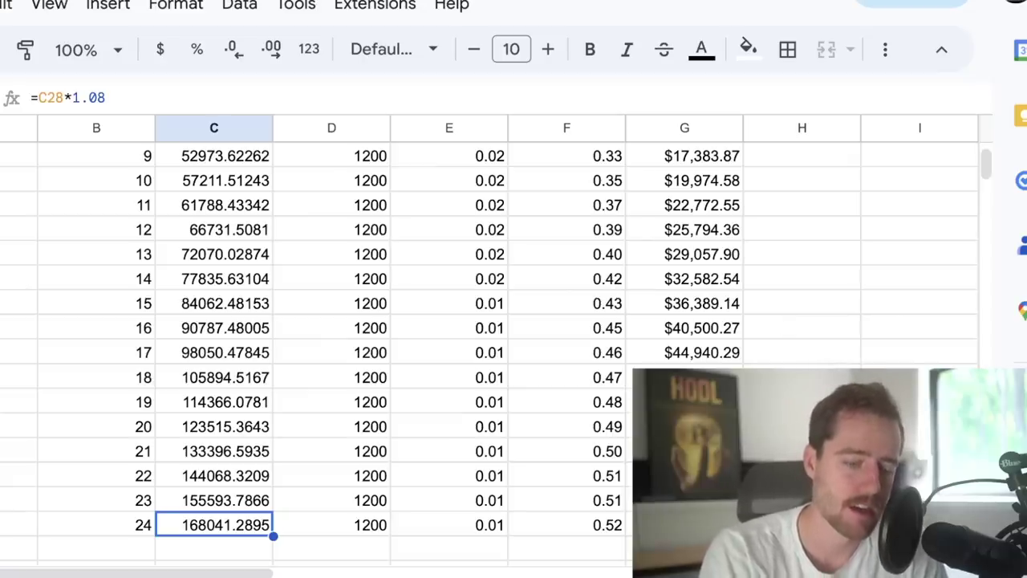
{"action": "scroll", "coordinate": [481, 321], "scroll_direction": "down", "scroll_amount": 1}
{"action": "left_click", "coordinate": [352, 407]}
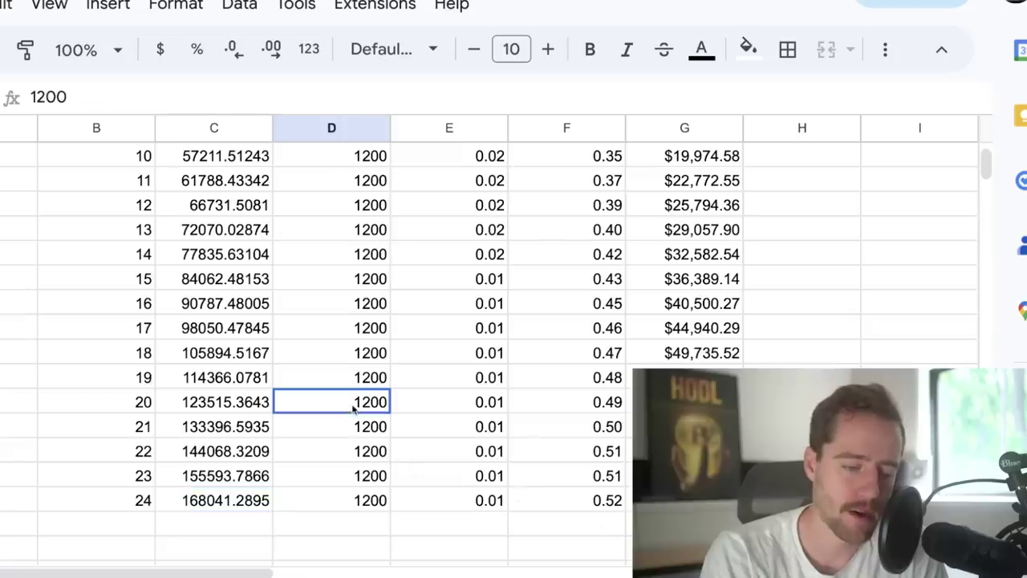
{"action": "left_click_drag", "start_coordinate": [353, 407], "coordinate": [353, 481]}
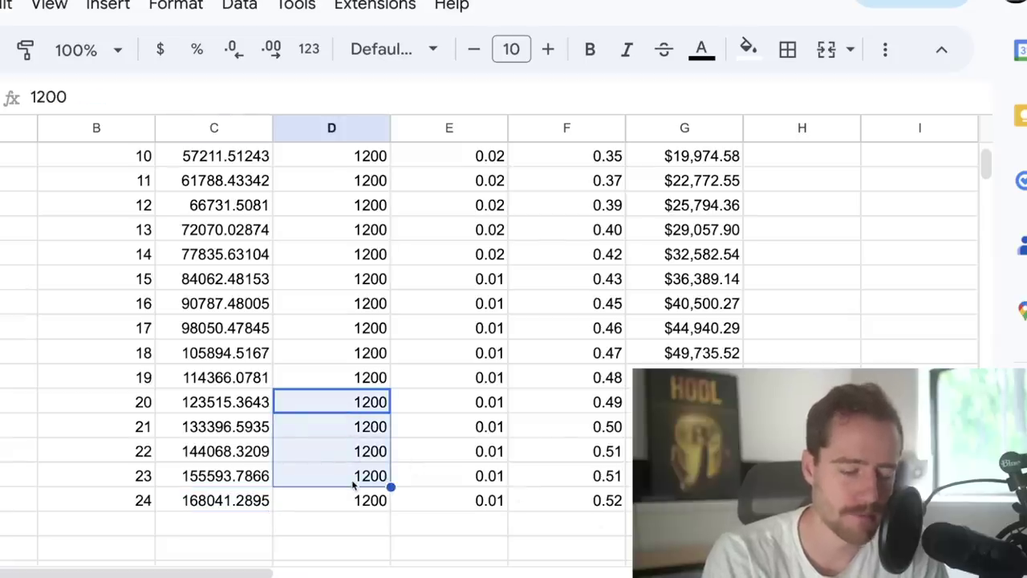
{"action": "left_click", "coordinate": [616, 496]}
{"action": "key", "text": "Right"}
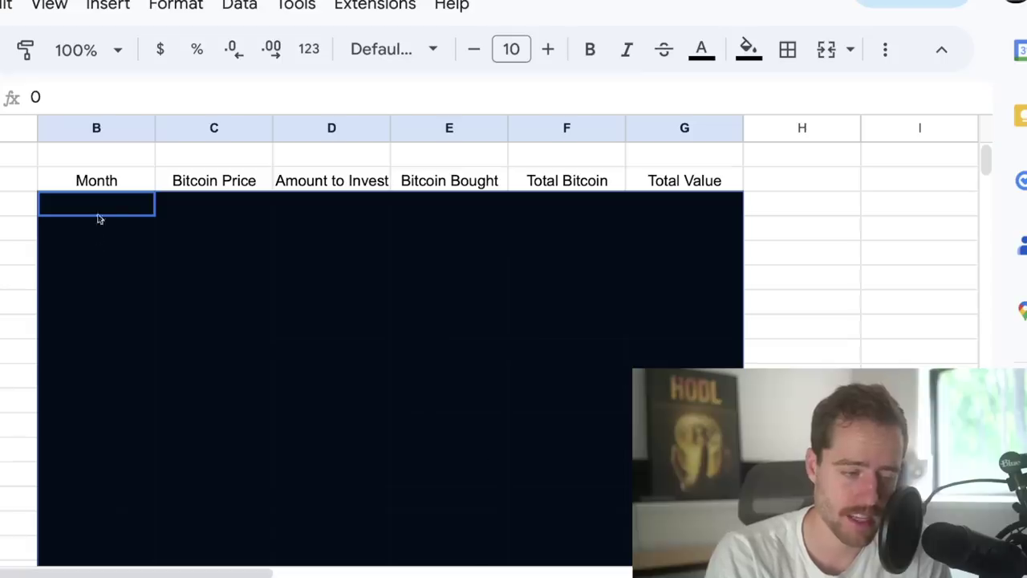
{"action": "left_click_drag", "start_coordinate": [108, 206], "coordinate": [711, 312]}
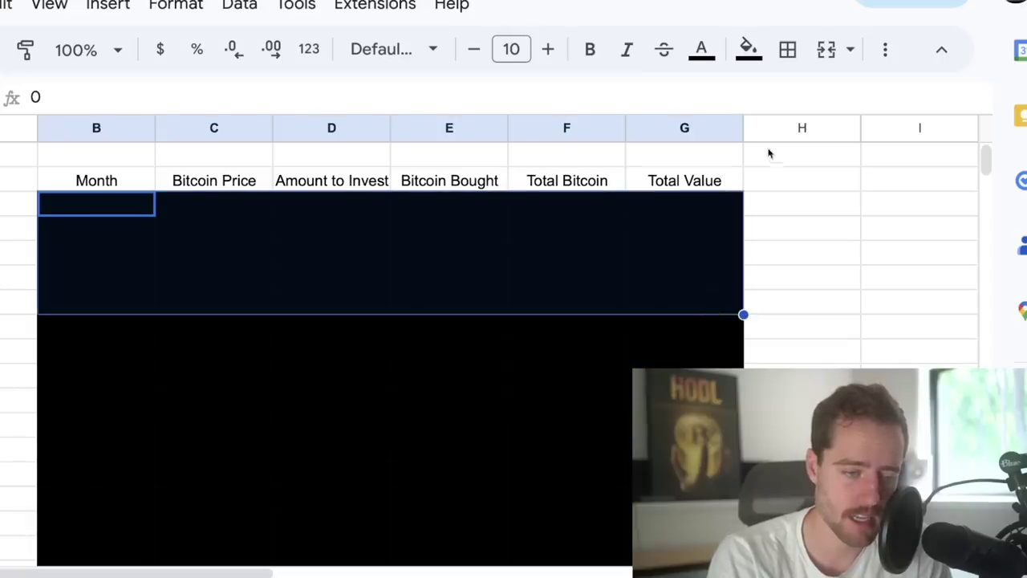
Reveal months 0–4 with a white fill and check the 5000 month-0 amount and Bitcoin Bought formula.
{"action": "left_click", "coordinate": [747, 49]}
{"action": "left_click", "coordinate": [991, 135]}
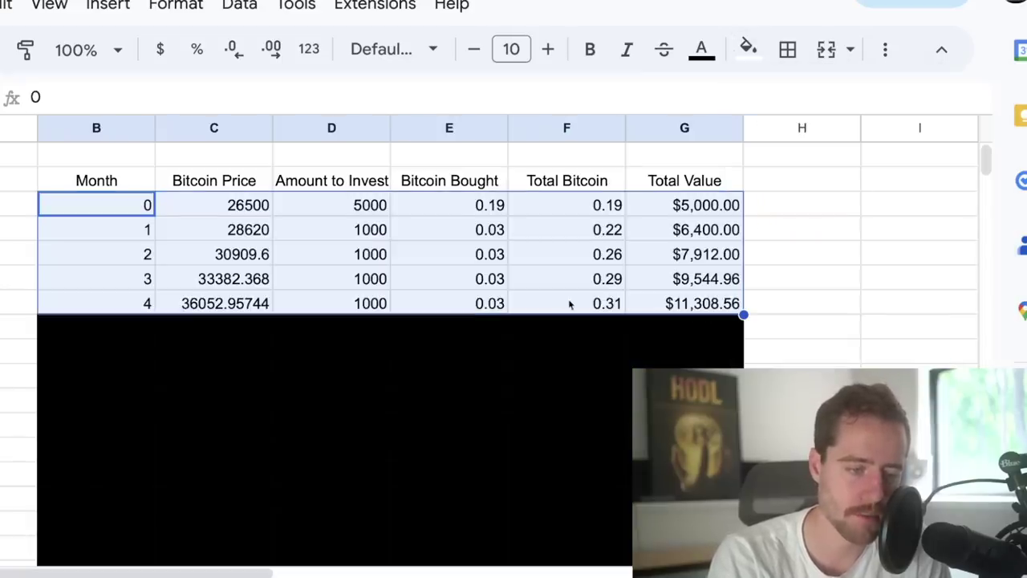
{"action": "left_click", "coordinate": [371, 208]}
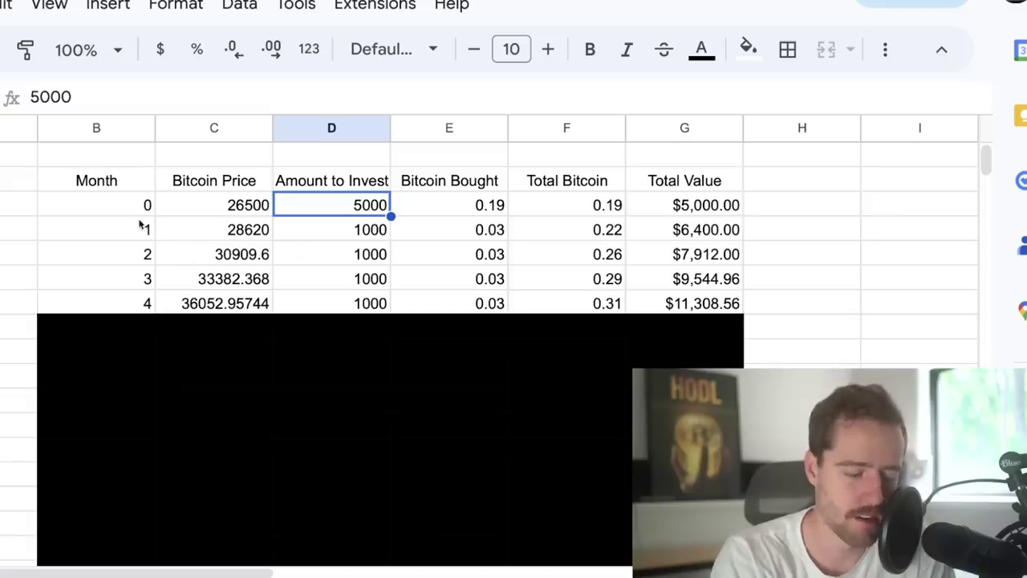
{"action": "left_click_drag", "start_coordinate": [143, 230], "coordinate": [452, 284]}
{"action": "left_click", "coordinate": [494, 204]}
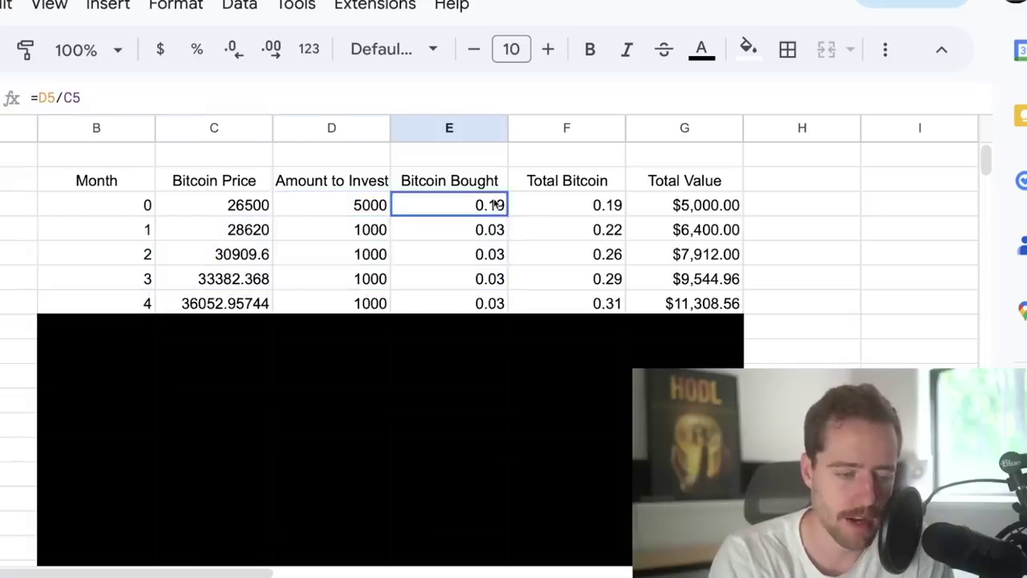
White-fill the remaining hidden months and verify the final month's 1000 investment, Total Bitcoin and Total Value formulas.
{"action": "left_click", "coordinate": [99, 329]}
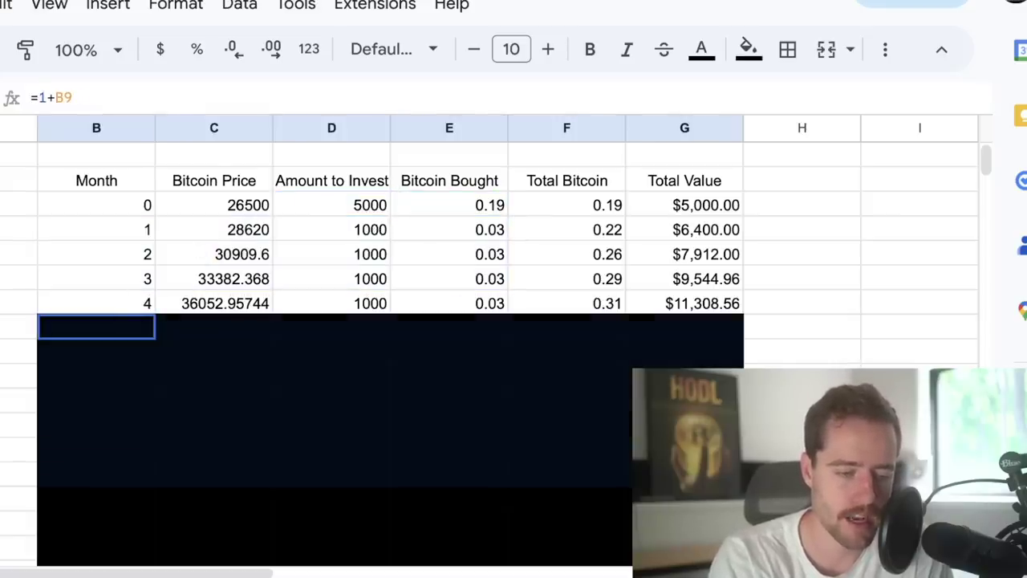
{"action": "scroll", "coordinate": [390, 321], "scroll_direction": "down", "scroll_amount": 5}
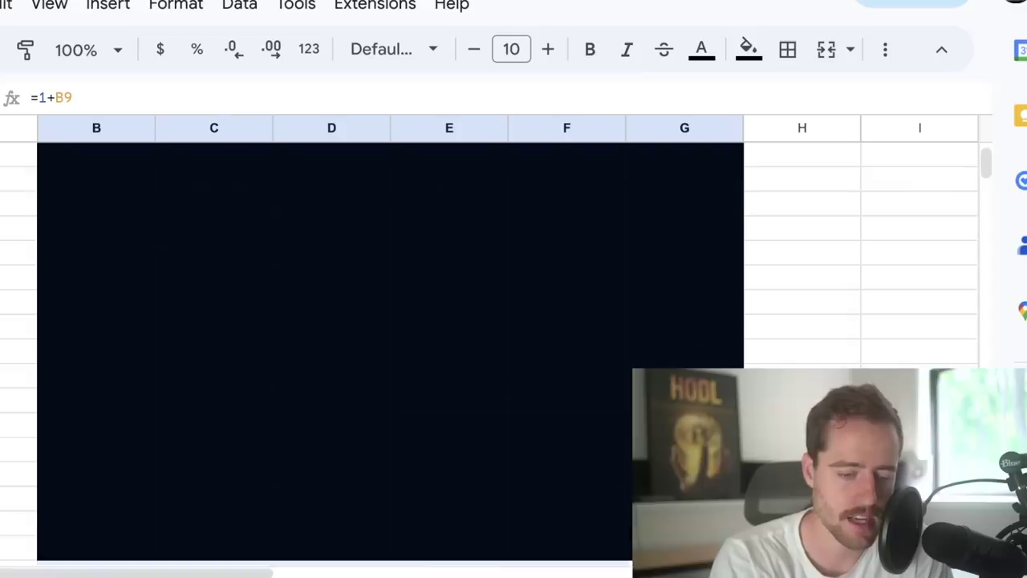
{"action": "scroll", "coordinate": [405, 265], "scroll_direction": "down", "scroll_amount": 2}
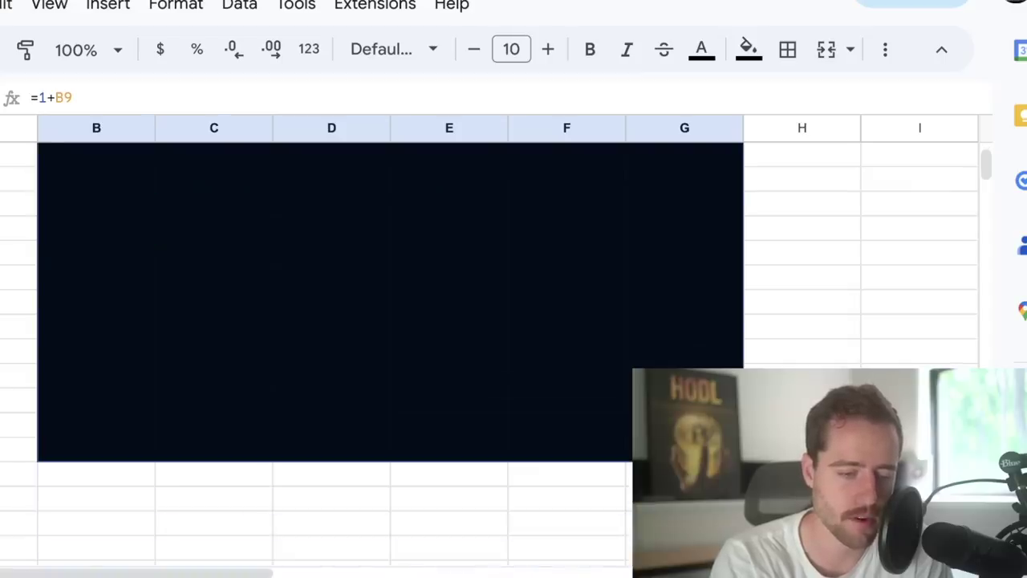
{"action": "left_click", "coordinate": [747, 49]}
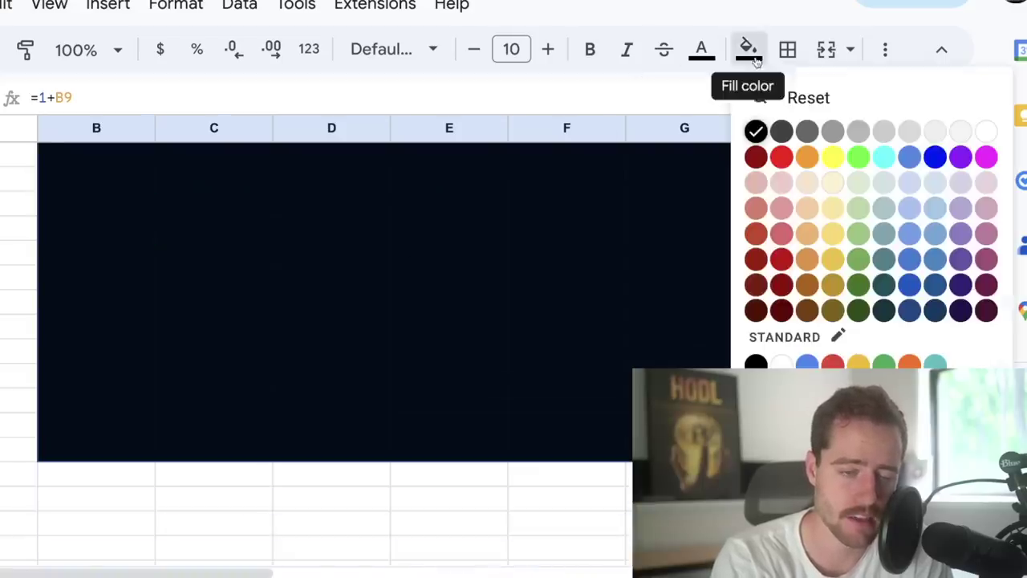
{"action": "left_click", "coordinate": [981, 131]}
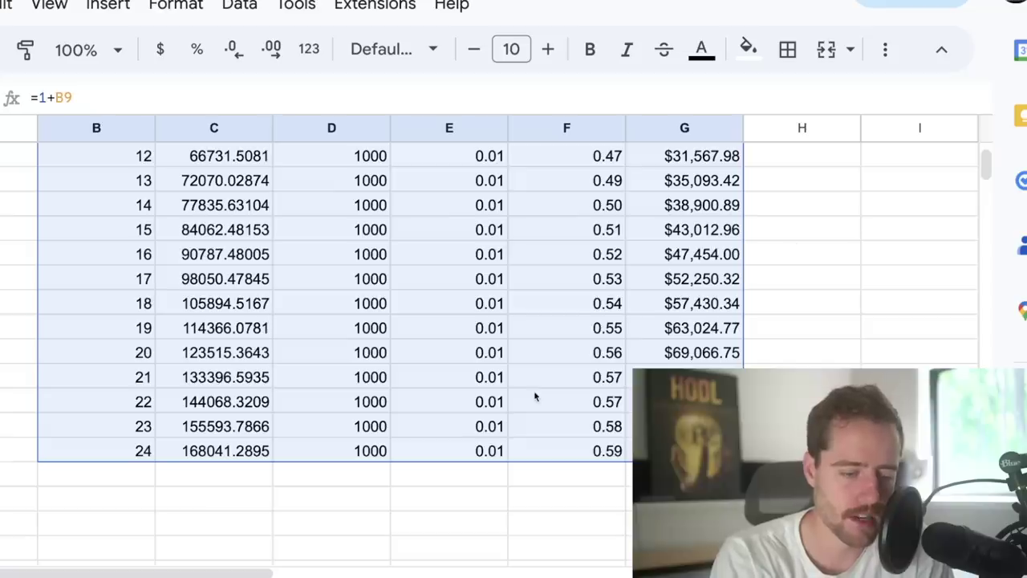
{"action": "left_click", "coordinate": [362, 456]}
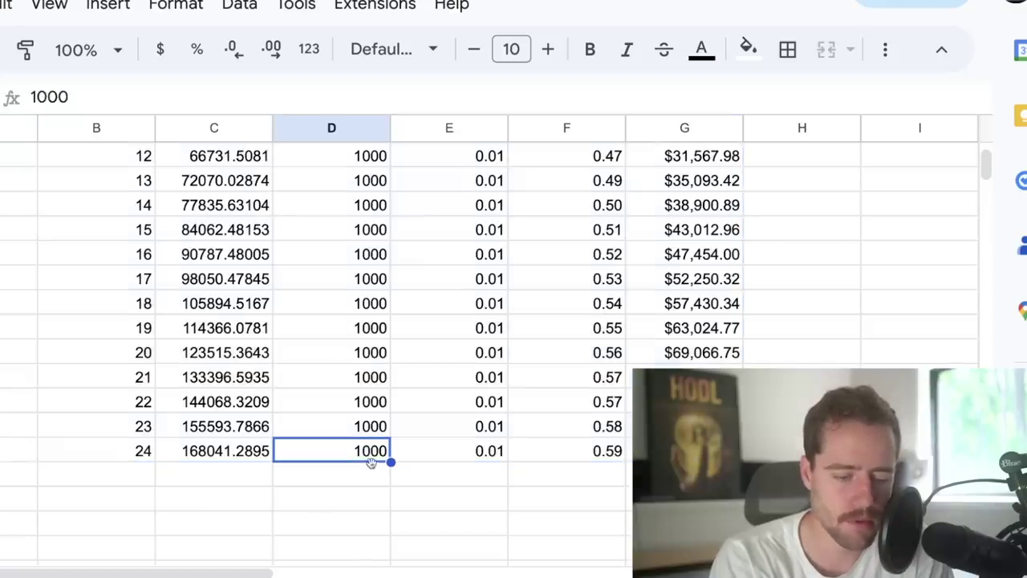
{"action": "left_click", "coordinate": [603, 454]}
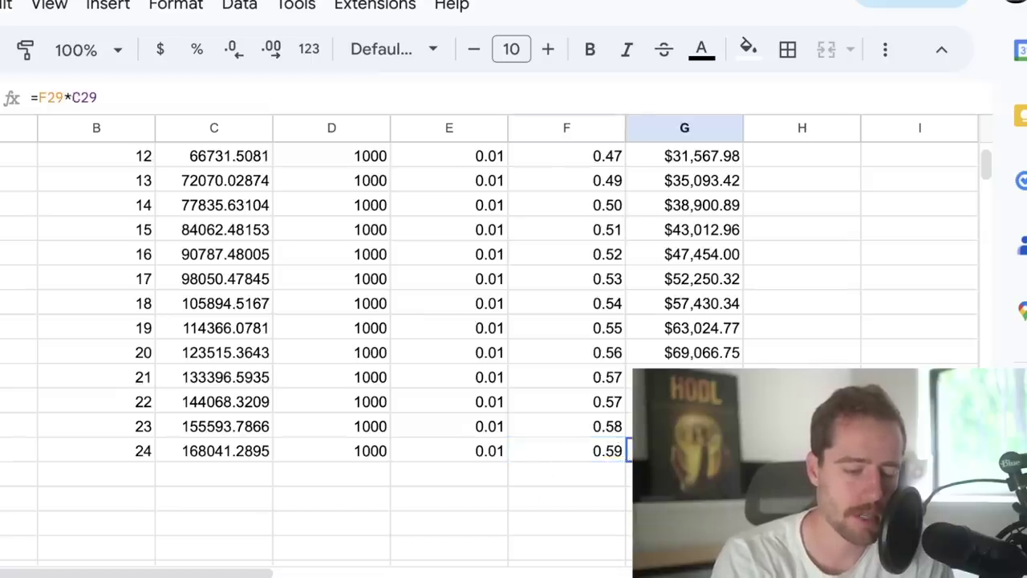
{"action": "left_click", "coordinate": [685, 451]}
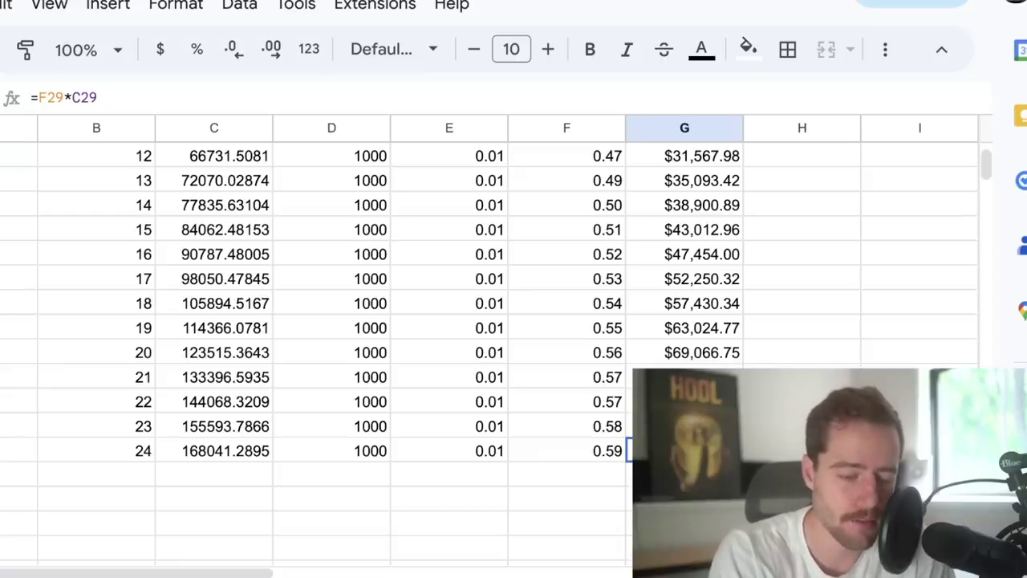
Select the month 0–5 investment amounts, then scroll down to the black-filled third table.
{"action": "scroll", "coordinate": [313, 456], "scroll_direction": "up", "scroll_amount": 5}
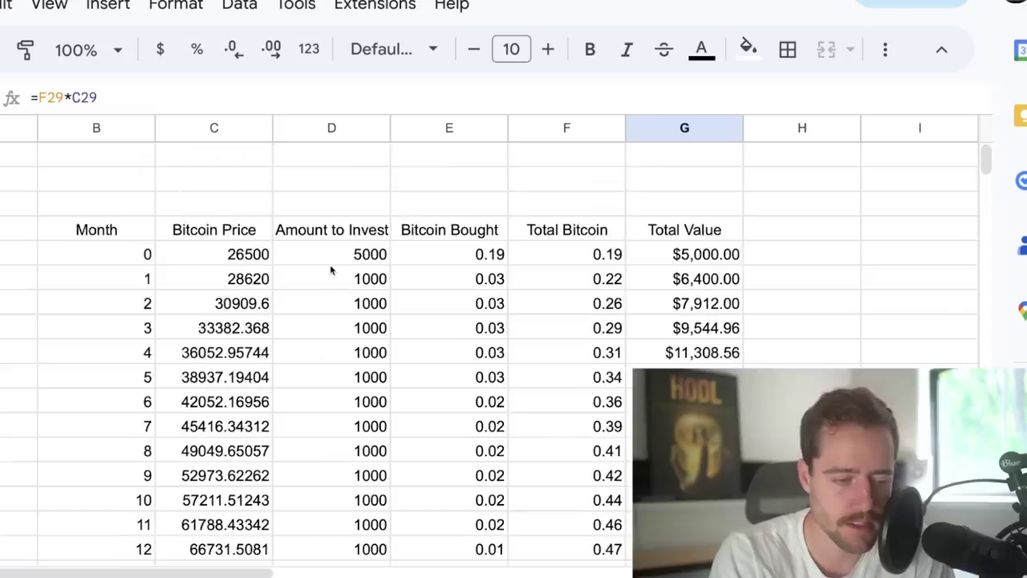
{"action": "left_click_drag", "start_coordinate": [330, 256], "coordinate": [348, 378]}
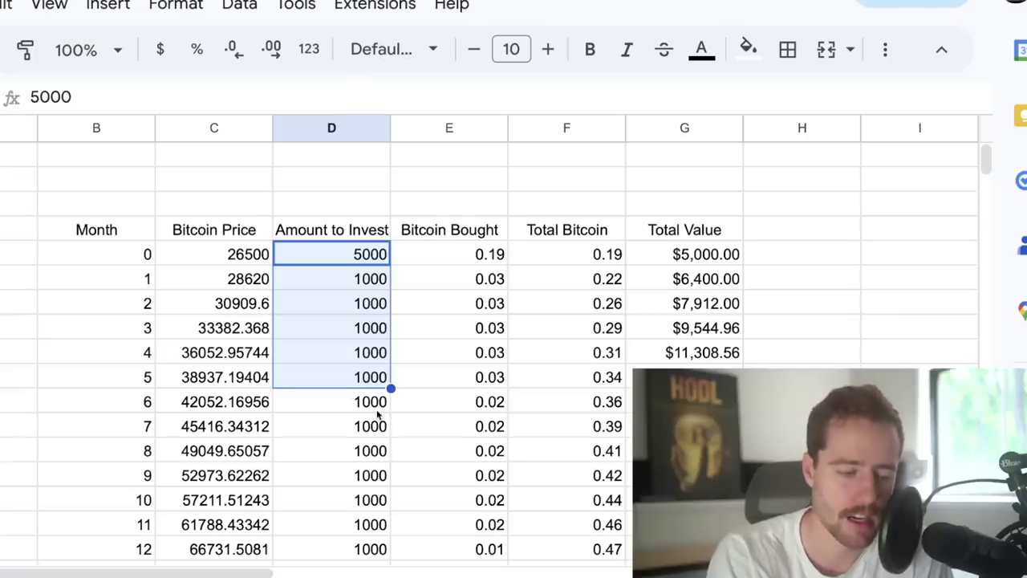
{"action": "scroll", "coordinate": [377, 413], "scroll_direction": "down", "scroll_amount": 5}
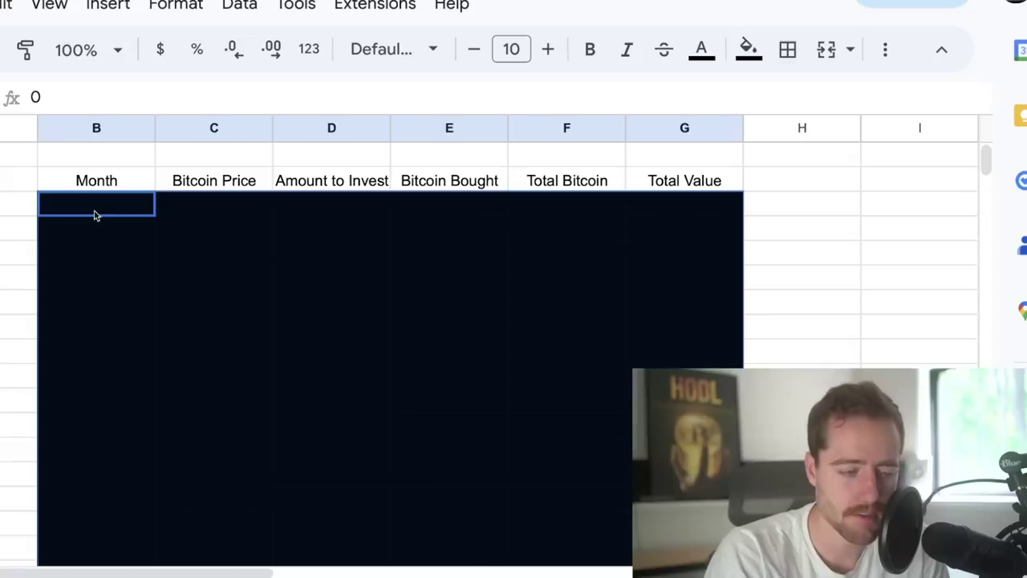
Give the darkened rows of the tapered table a white fill to reveal months 0–7.
{"action": "left_click_drag", "start_coordinate": [96, 211], "coordinate": [681, 373]}
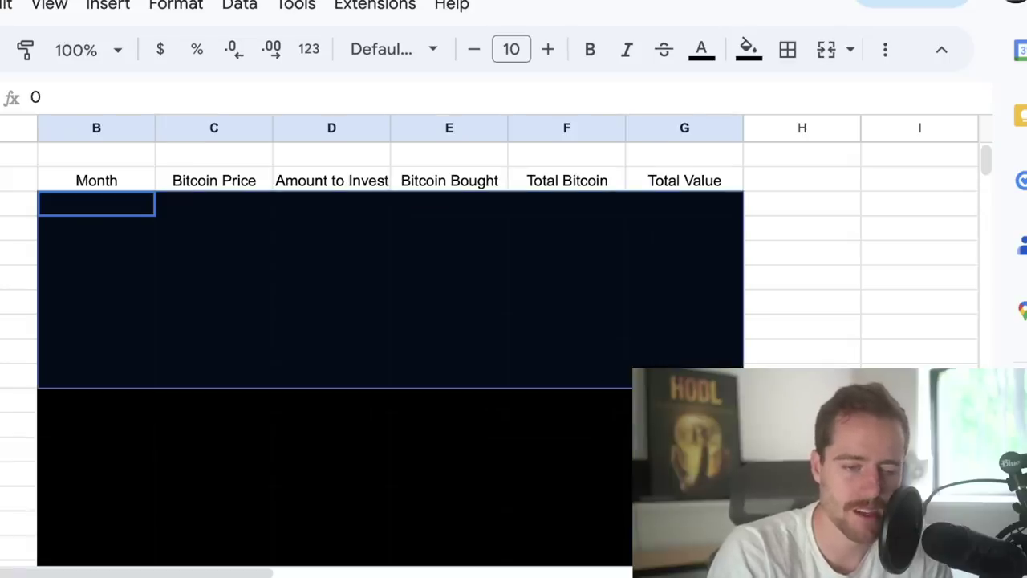
{"action": "left_click", "coordinate": [761, 60]}
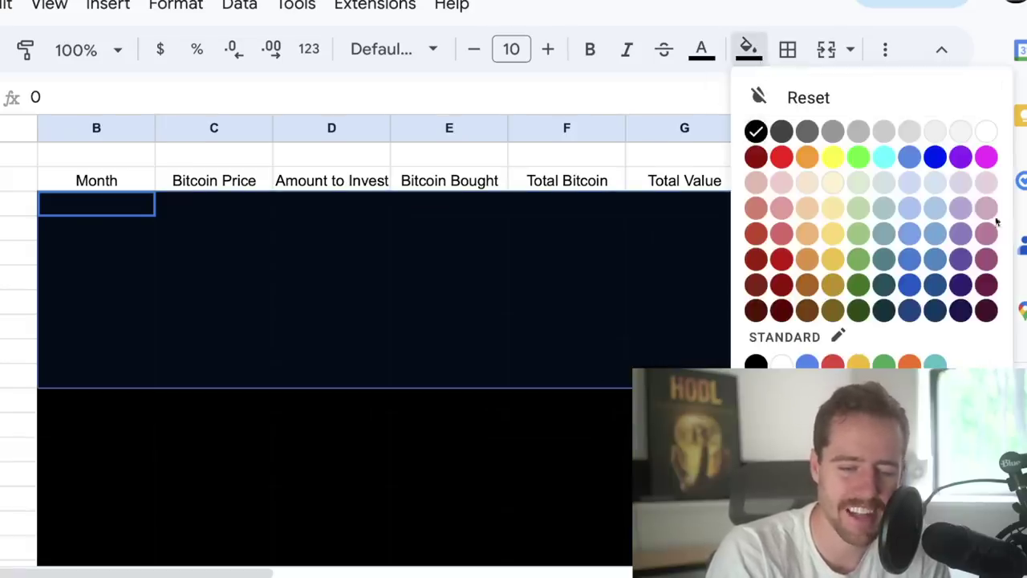
{"action": "left_click", "coordinate": [985, 131]}
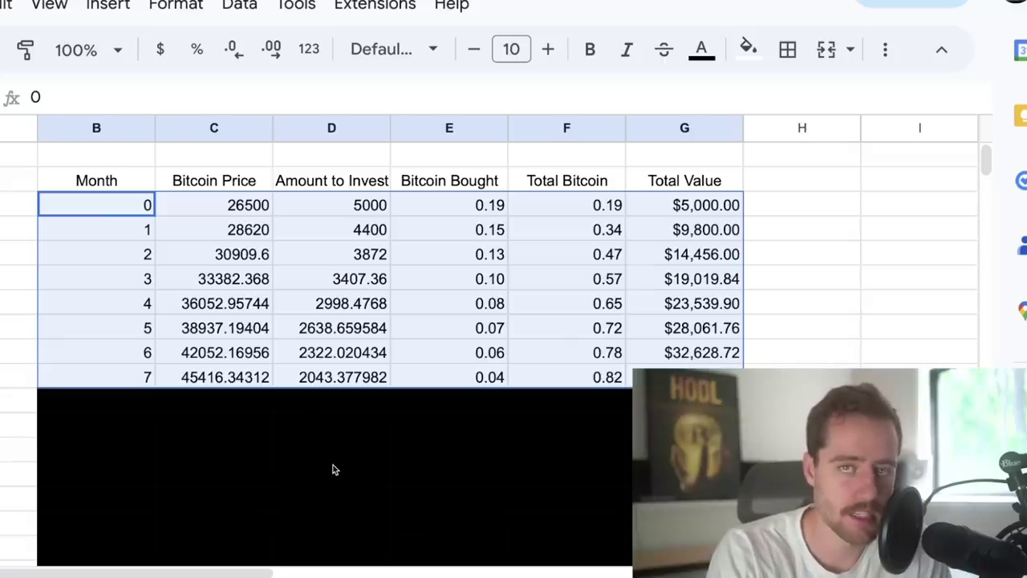
Check the 5000 start and the =D5*0.88 taper amounts, then select the still-dark rows below.
{"action": "left_click", "coordinate": [358, 205]}
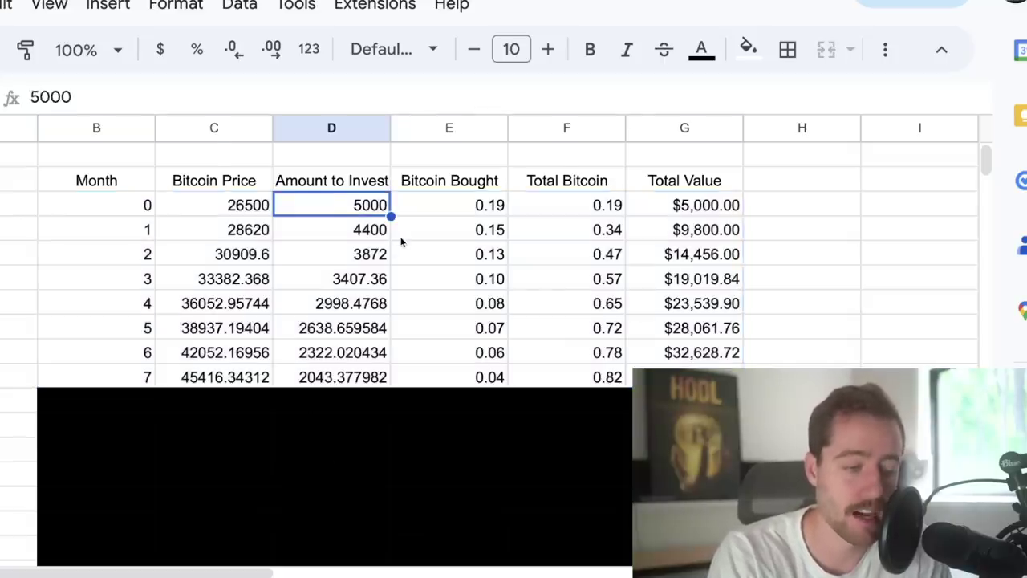
{"action": "left_click", "coordinate": [359, 229]}
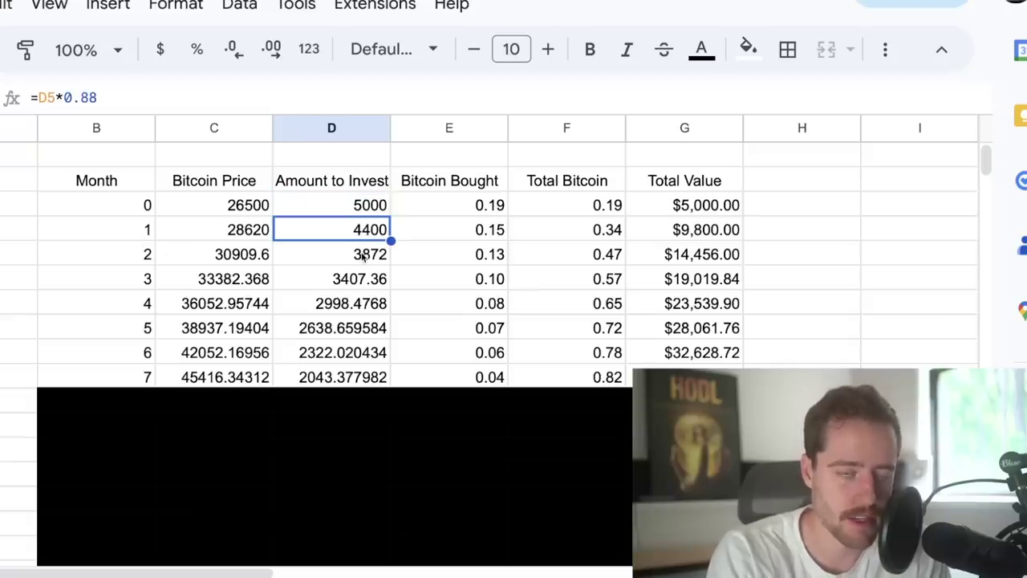
{"action": "left_click", "coordinate": [361, 255]}
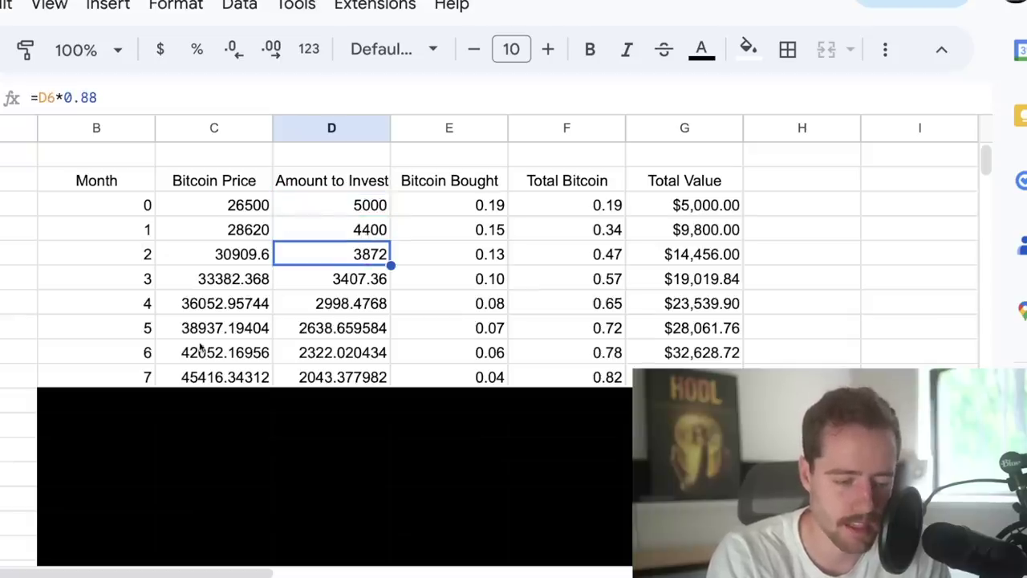
{"action": "left_click", "coordinate": [80, 397]}
{"action": "left_click_drag", "start_coordinate": [80, 397], "coordinate": [698, 297]}
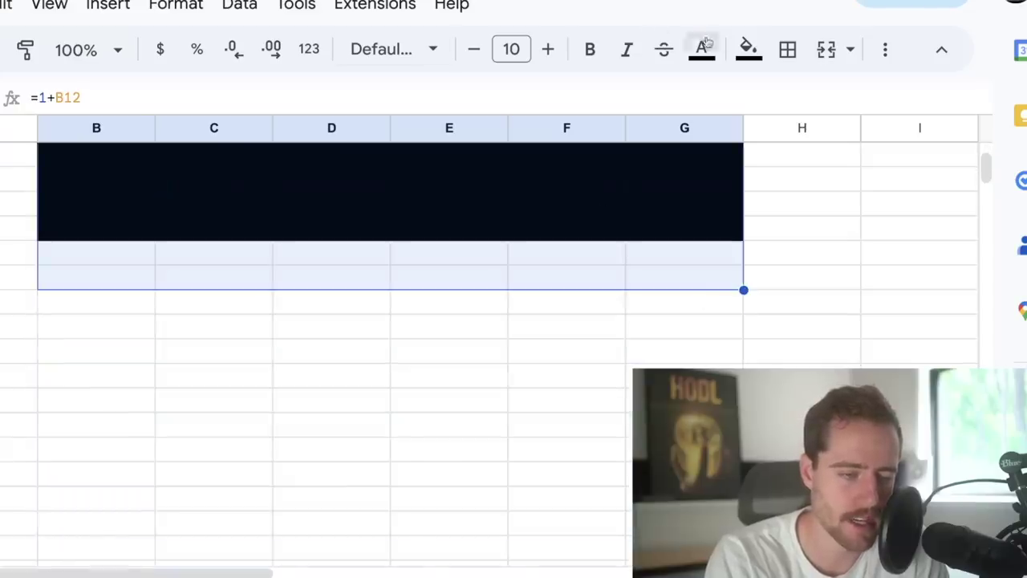
White-fill the remaining rows and confirm investing stops after month 18, with nothing at month 19.
{"action": "left_click", "coordinate": [748, 49]}
{"action": "left_click", "coordinate": [986, 132]}
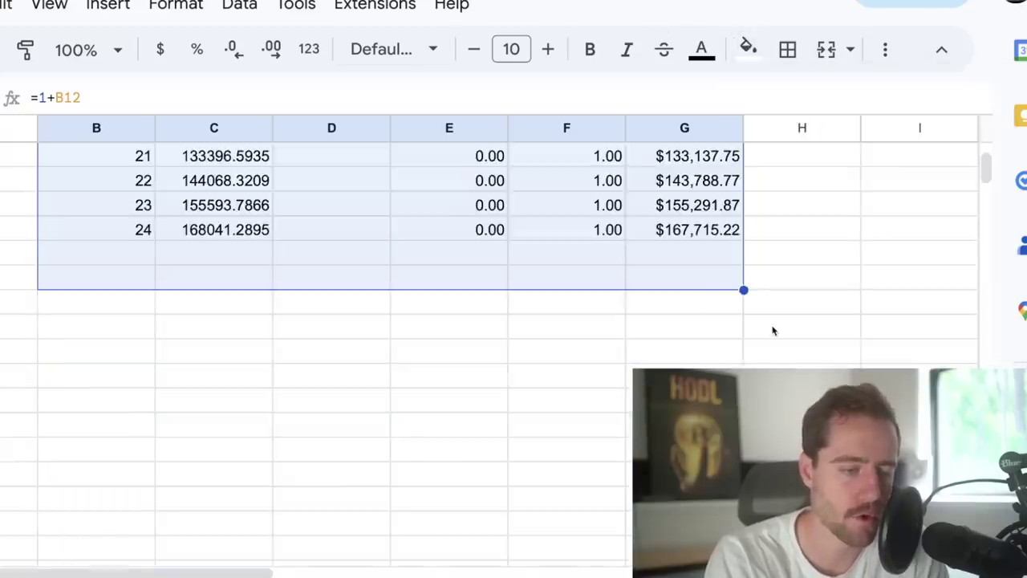
{"action": "scroll", "coordinate": [772, 328], "scroll_direction": "up", "scroll_amount": 7}
{"action": "scroll", "coordinate": [773, 328], "scroll_direction": "down", "scroll_amount": 4}
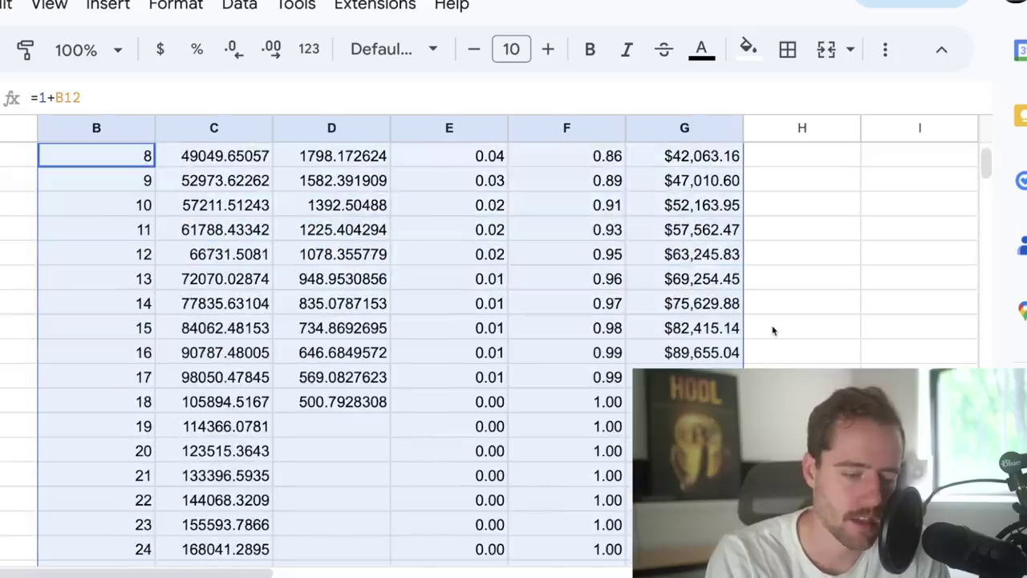
{"action": "left_click", "coordinate": [345, 405]}
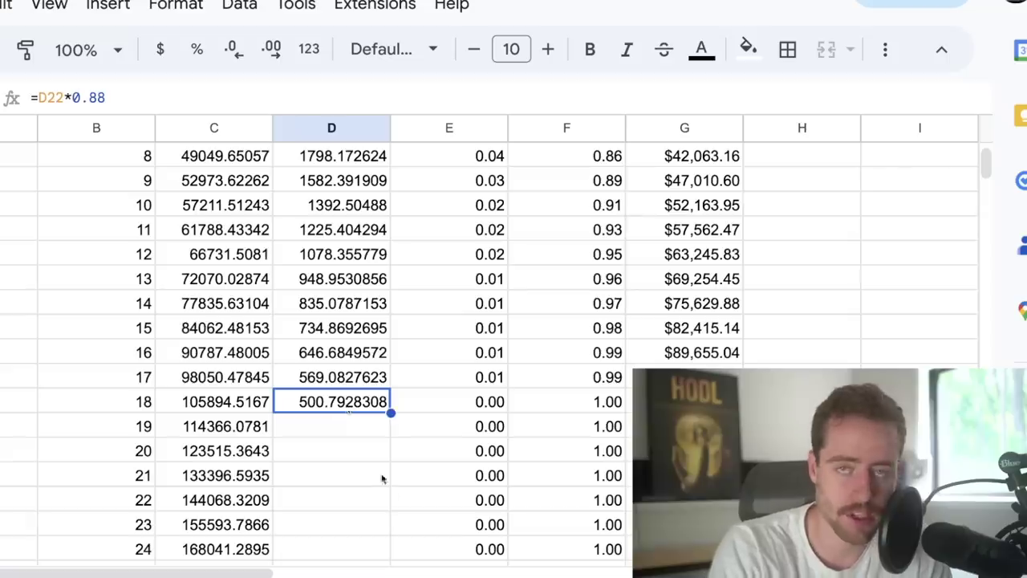
{"action": "left_click", "coordinate": [369, 434]}
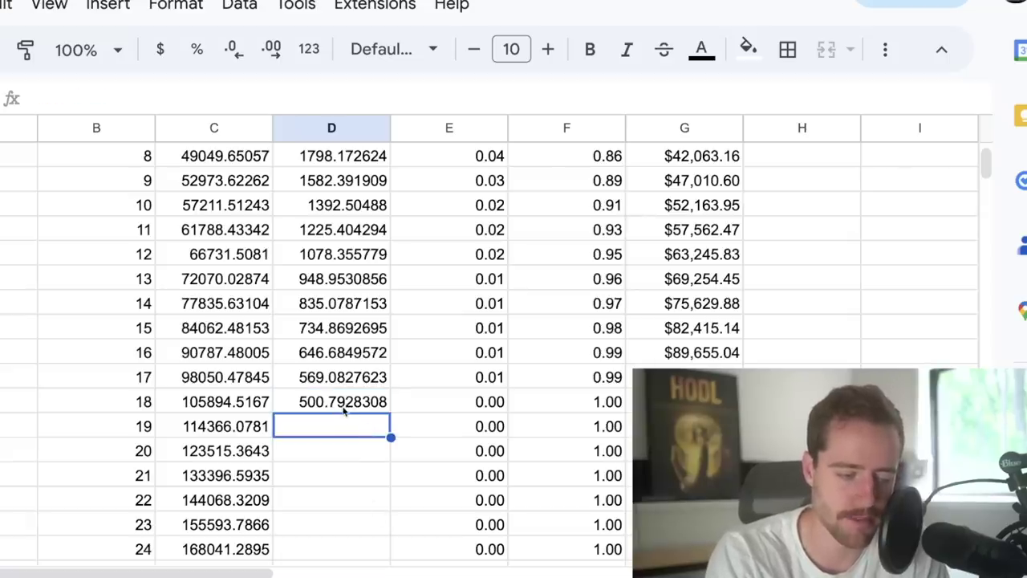
Review the empty month 19–24 investments and month 23 Total Value formula, then undo back to the lump-sum table.
{"action": "scroll", "coordinate": [343, 409], "scroll_direction": "down", "scroll_amount": 1}
{"action": "left_click_drag", "start_coordinate": [337, 371], "coordinate": [335, 500]}
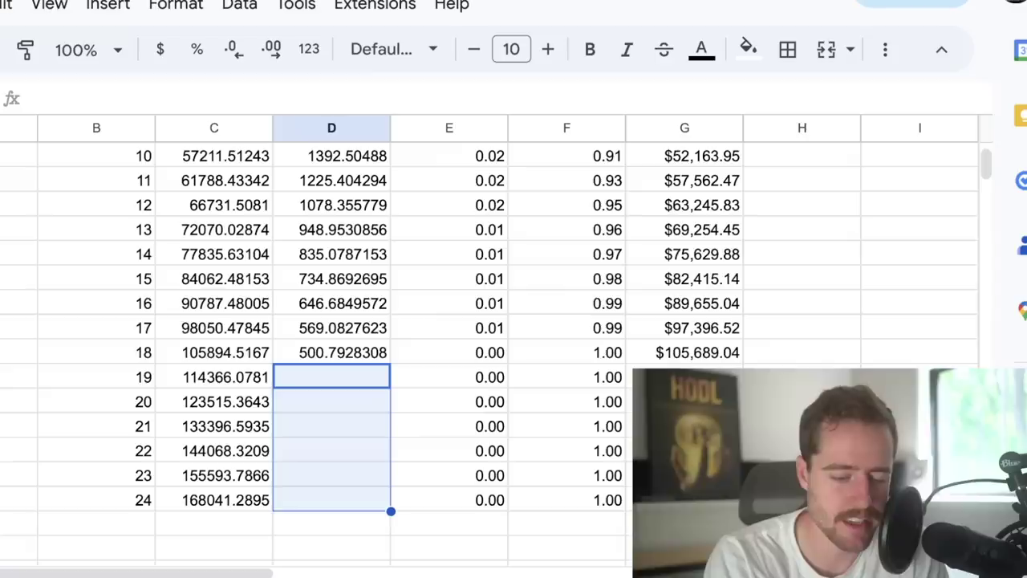
{"action": "left_click_drag", "start_coordinate": [685, 500], "coordinate": [191, 491]}
{"action": "left_click", "coordinate": [685, 475]}
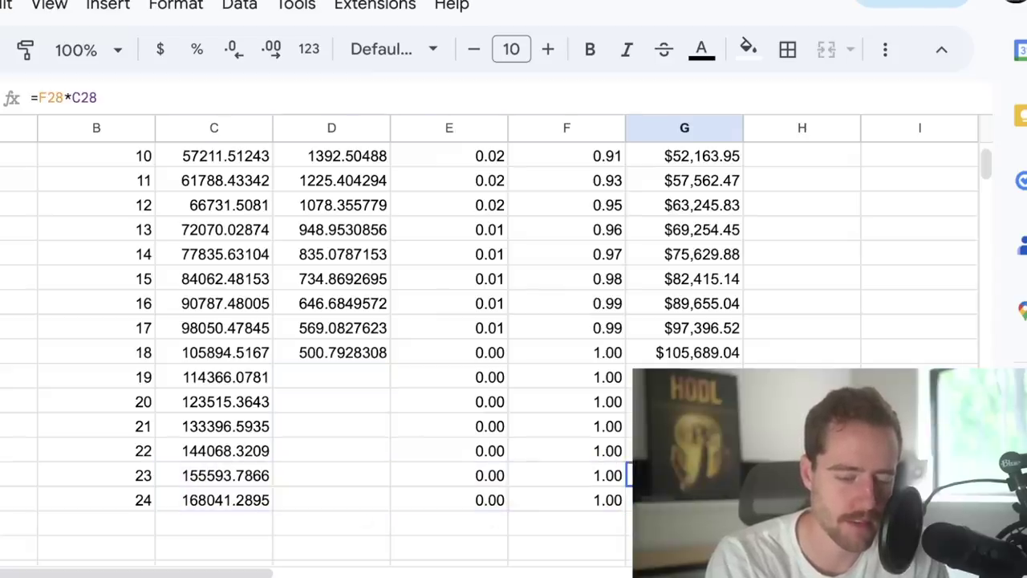
{"action": "scroll", "coordinate": [481, 345], "scroll_direction": "up", "scroll_amount": 5}
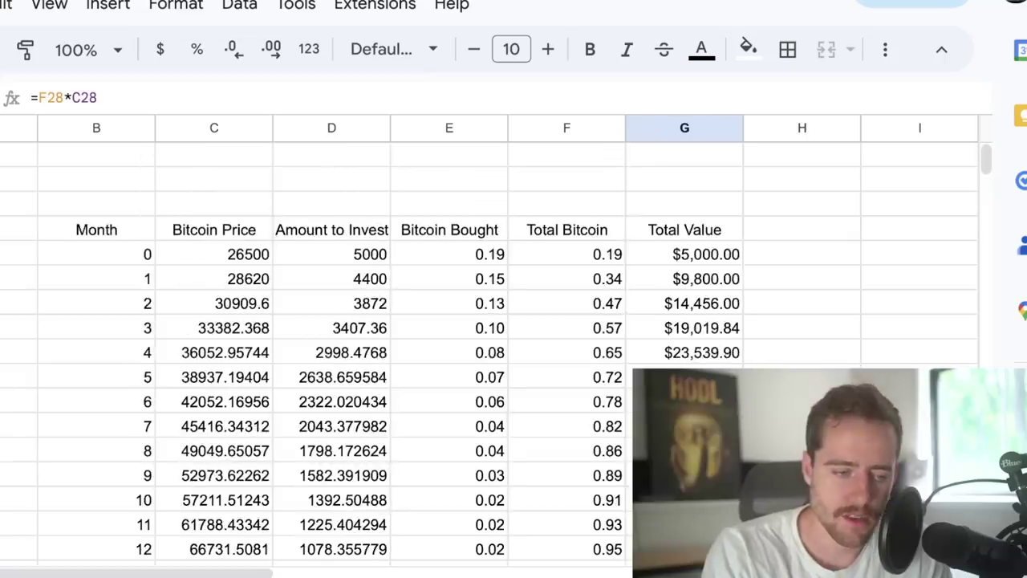
{"action": "scroll", "coordinate": [401, 345], "scroll_direction": "down", "scroll_amount": 2}
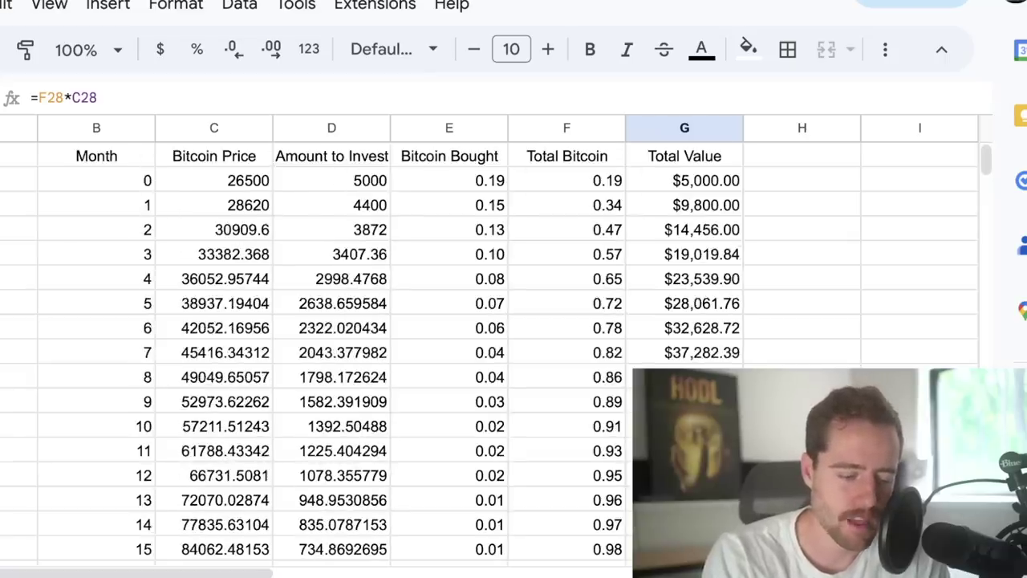
{"action": "key", "text": "ctrl+z"}
Scroll up to bring the lump-sum table with its 5000 then 1000 monthly amounts into view.
{"action": "scroll", "coordinate": [564, 433], "scroll_direction": "up", "scroll_amount": 5}
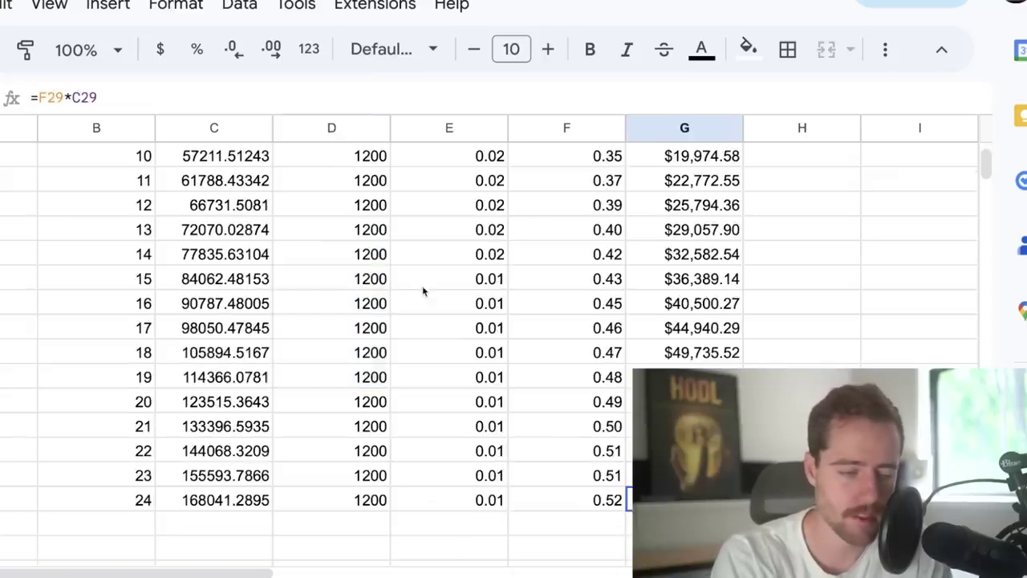
Select the flat DCA table's month 0–7 investments and confirm month 9 also invests 1200.
{"action": "scroll", "coordinate": [424, 289], "scroll_direction": "up", "scroll_amount": 6}
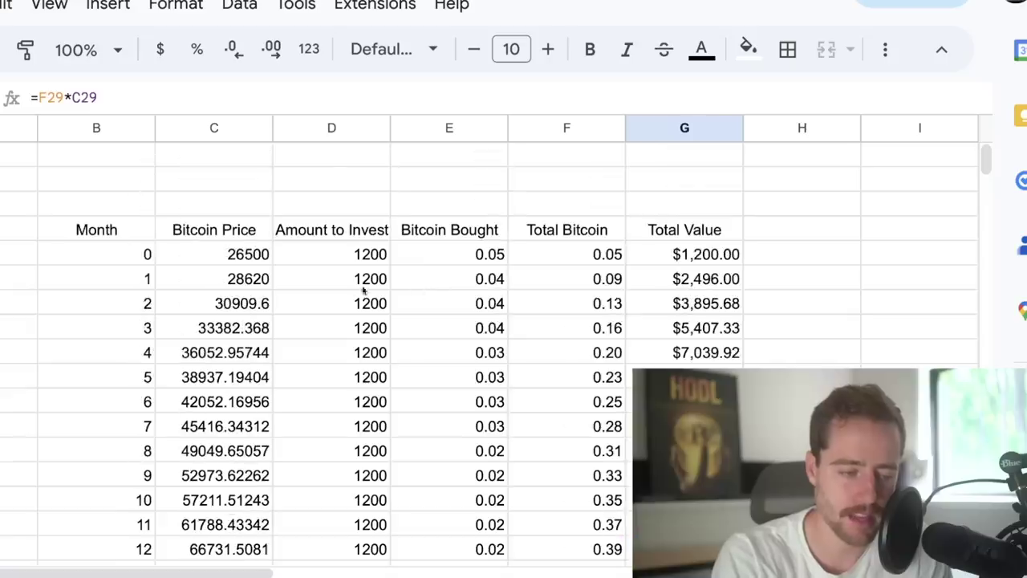
{"action": "left_click", "coordinate": [348, 265]}
{"action": "left_click_drag", "start_coordinate": [348, 267], "coordinate": [348, 428]}
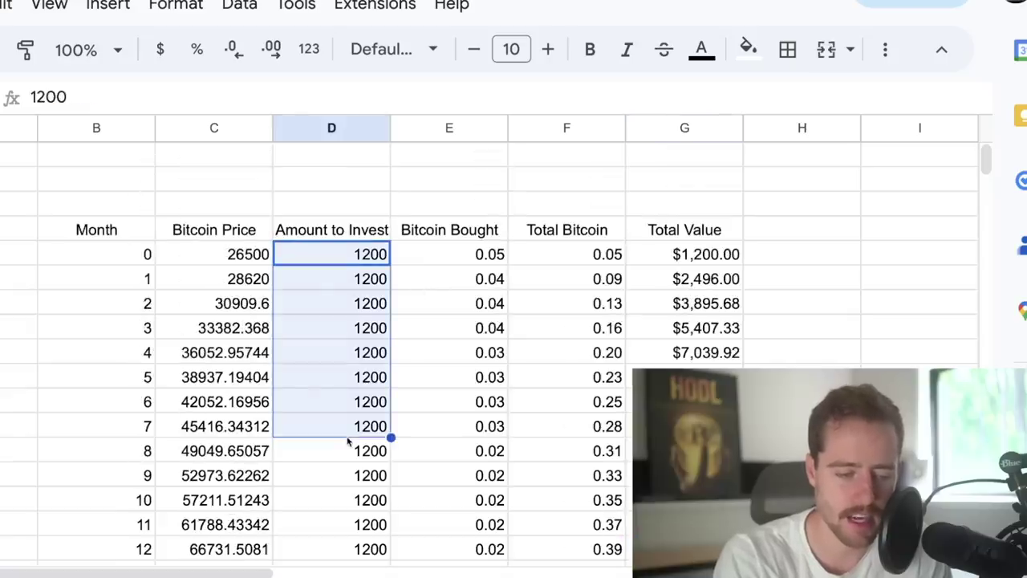
{"action": "left_click", "coordinate": [371, 477]}
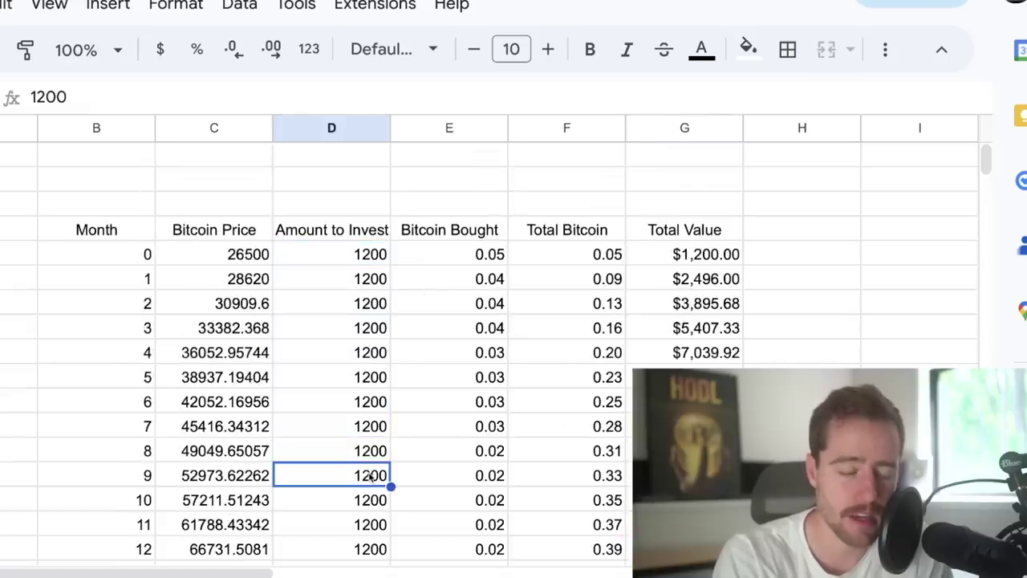